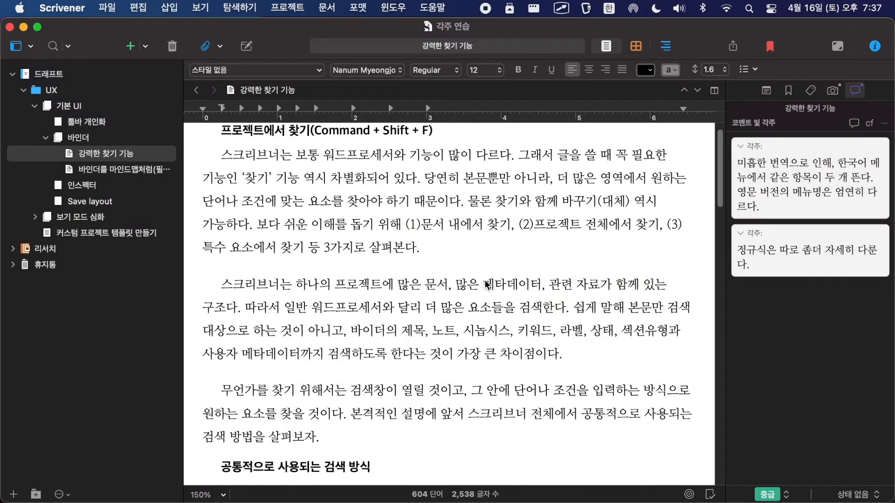
# Step: Compile the project for print with the C_기본포맷 format and open the resulting PDF in a maximized Preview window
pyautogui.click(732, 46)
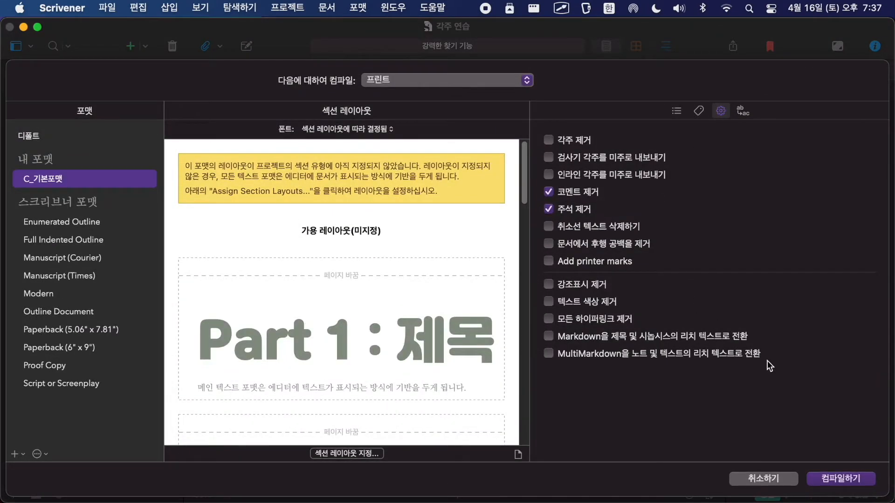
pyautogui.click(836, 482)
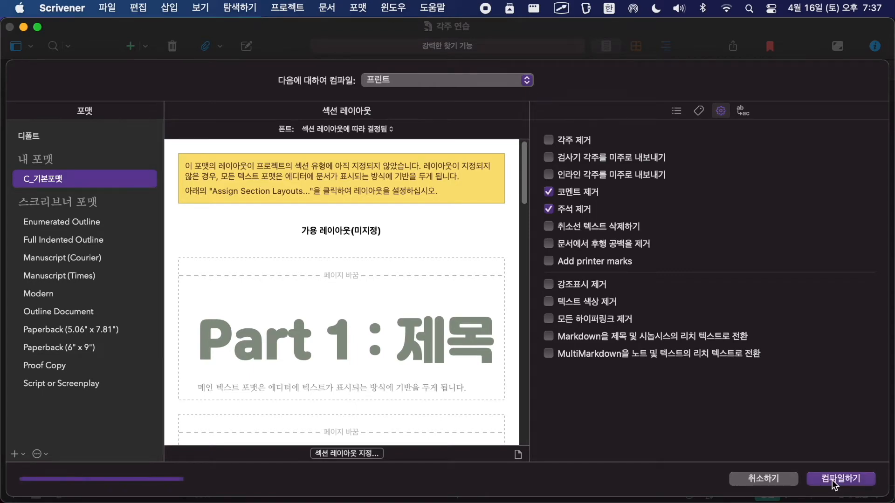
pyautogui.click(485, 361)
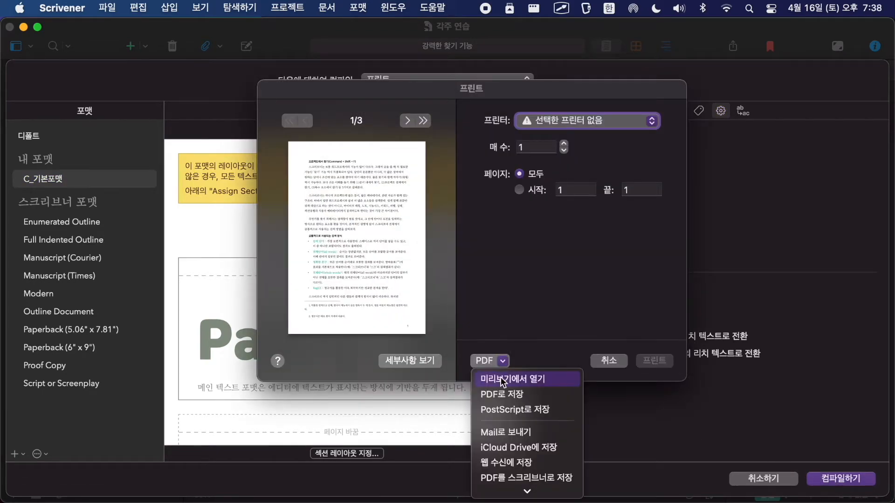
pyautogui.click(501, 376)
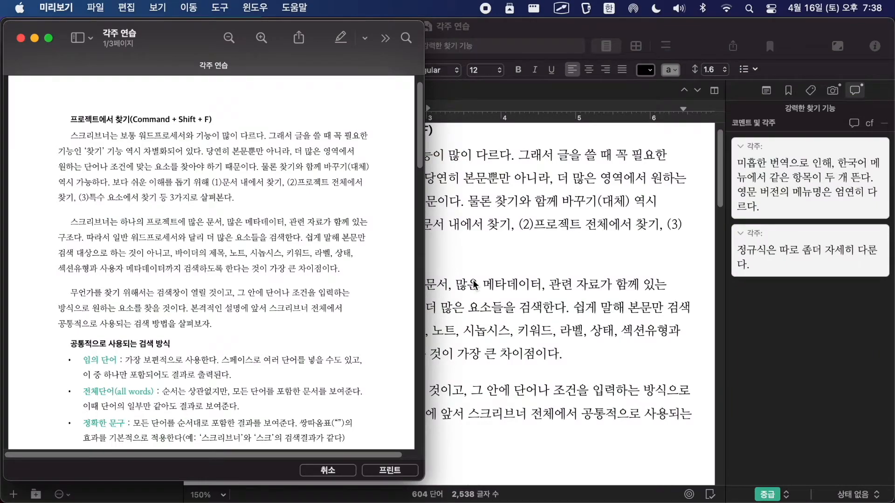
pyautogui.hotkey('ctrl', 'alt', 'Return')
# Step: Examine the two footnotes at the foot of page 1 and their reference numbers in the list above
pyautogui.scroll(-10, 422, 291)
pyautogui.scroll(5, 424, 295)
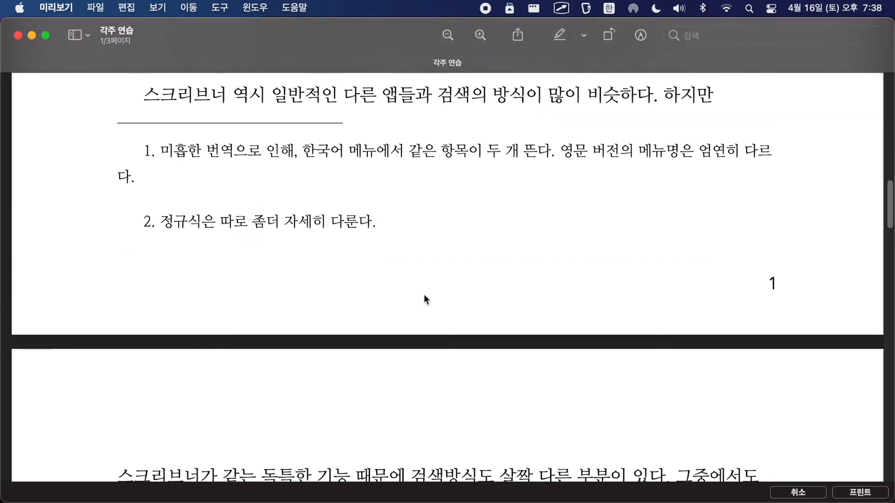
pyautogui.moveTo(156, 239); pyautogui.dragTo(380, 306)
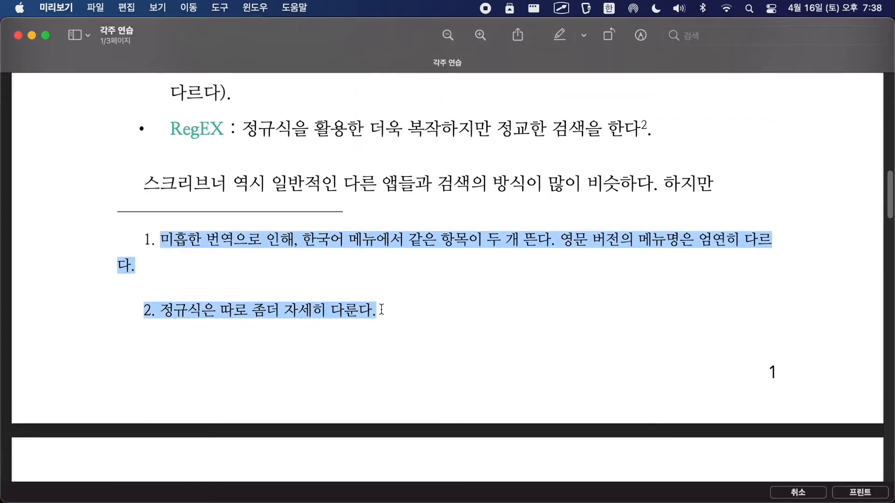
pyautogui.scroll(2, 391, 306)
pyautogui.scroll(2, 390, 306)
pyautogui.click(92, 347)
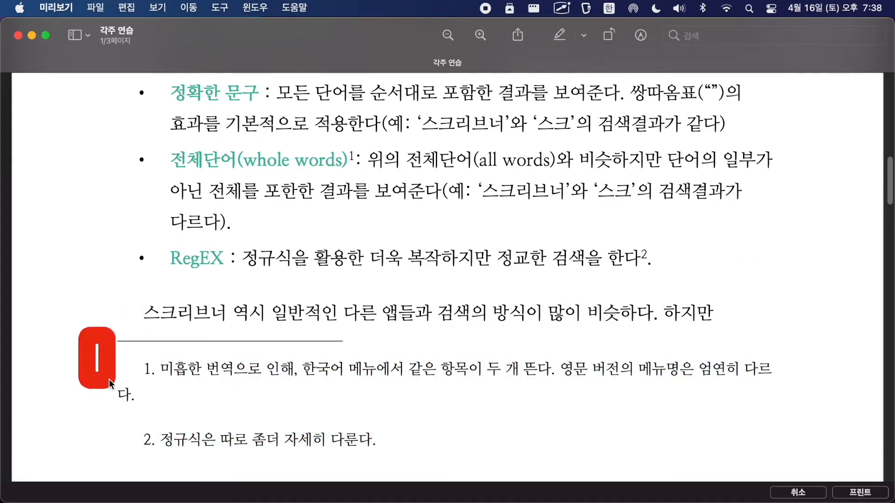
pyautogui.scroll(9, 207, 363)
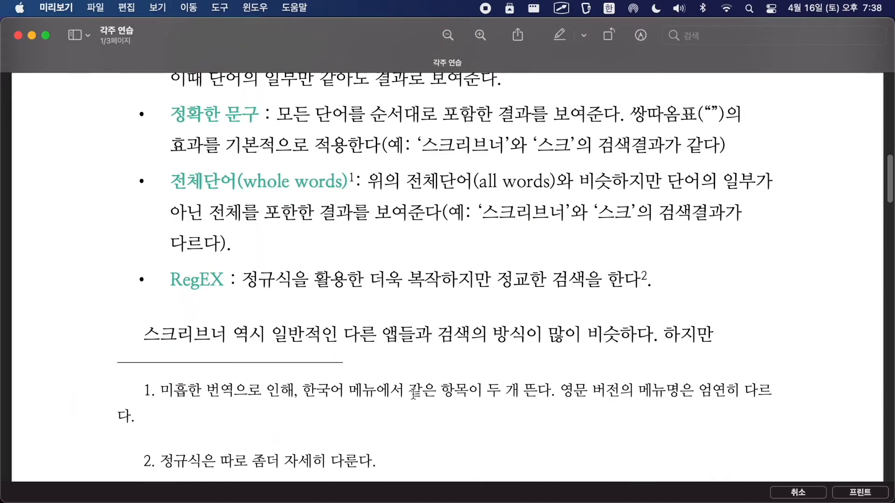
pyautogui.scroll(-1, 454, 396)
pyautogui.scroll(2, 355, 386)
pyautogui.scroll(12, 347, 383)
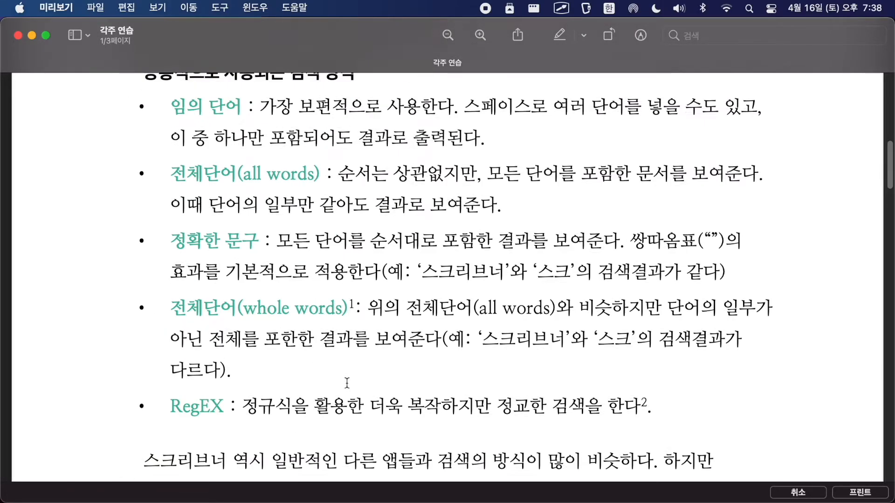
pyautogui.scroll(-18, 347, 383)
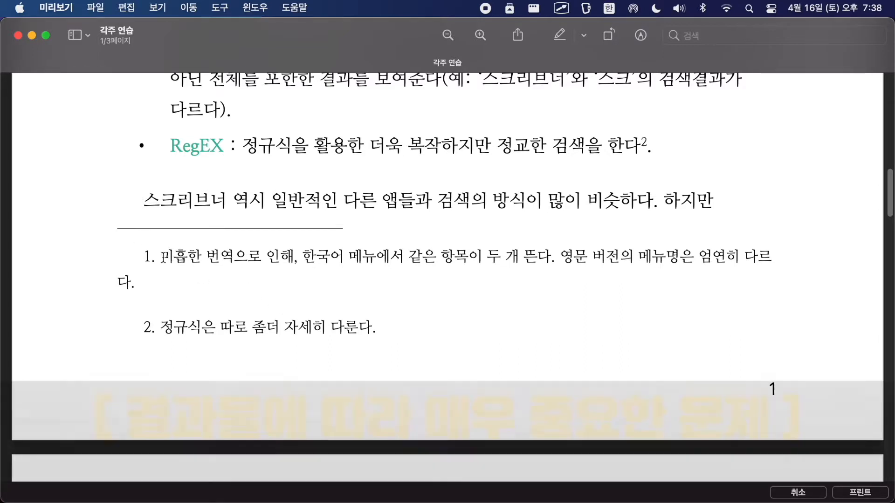
pyautogui.moveTo(127, 212)
pyautogui.mouseDown()
pyautogui.moveTo(143, 388)
pyautogui.moveTo(384, 388)
pyautogui.mouseUp()
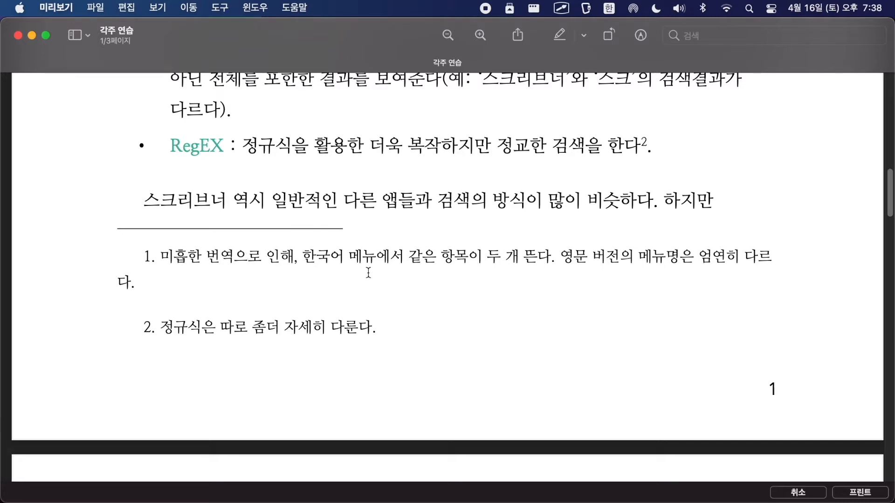
# Step: Return to Scrivener and examine the paragraph indents throughout the document 강력한 찾기 기능
pyautogui.click(18, 36)
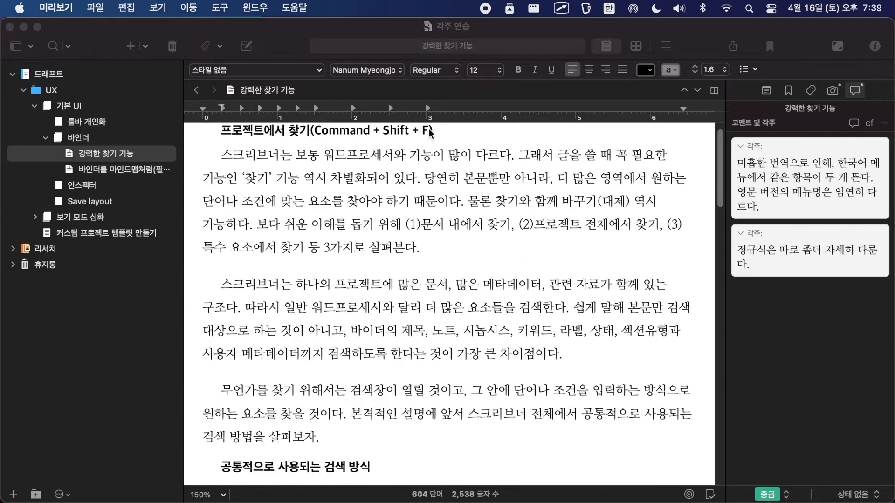
pyautogui.scroll(1, 409, 200)
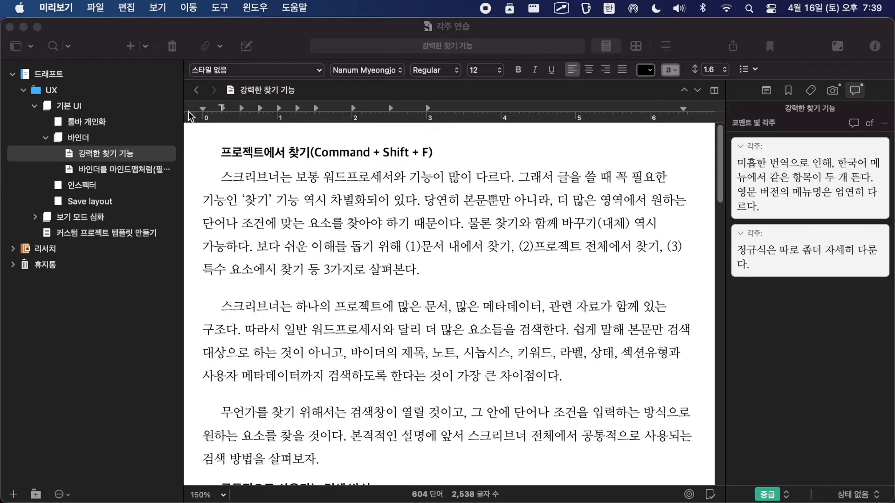
pyautogui.moveTo(177, 89)
pyautogui.mouseDown()
pyautogui.moveTo(219, 226)
pyautogui.moveTo(283, 233)
pyautogui.mouseUp()
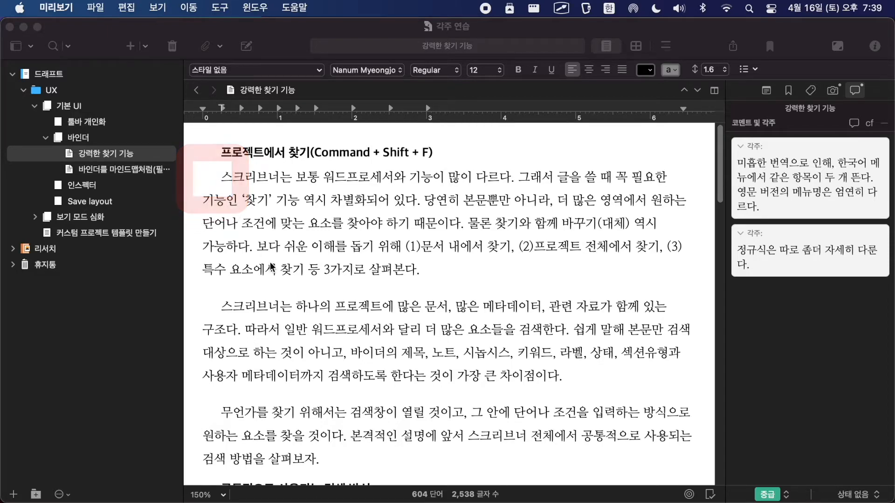
pyautogui.scroll(-5, 271, 266)
pyautogui.scroll(-18, 272, 267)
pyautogui.scroll(-20, 271, 268)
pyautogui.scroll(14, 295, 249)
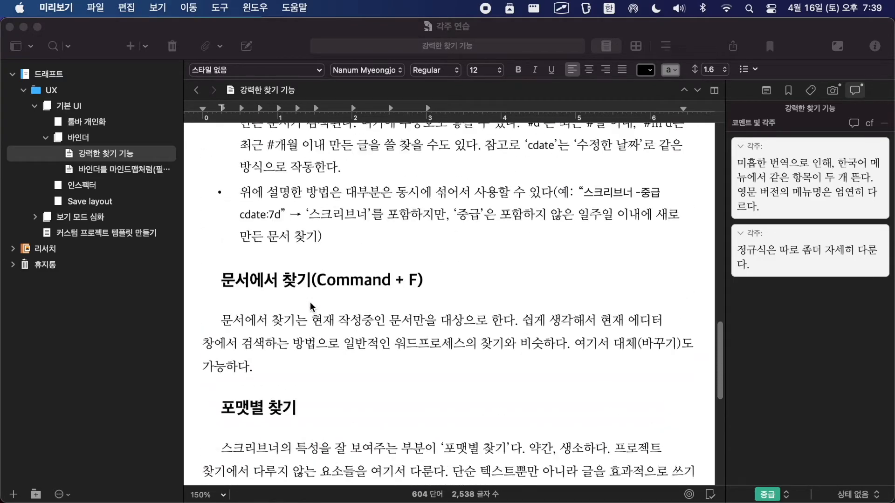
pyautogui.scroll(10, 310, 305)
pyautogui.click(309, 304)
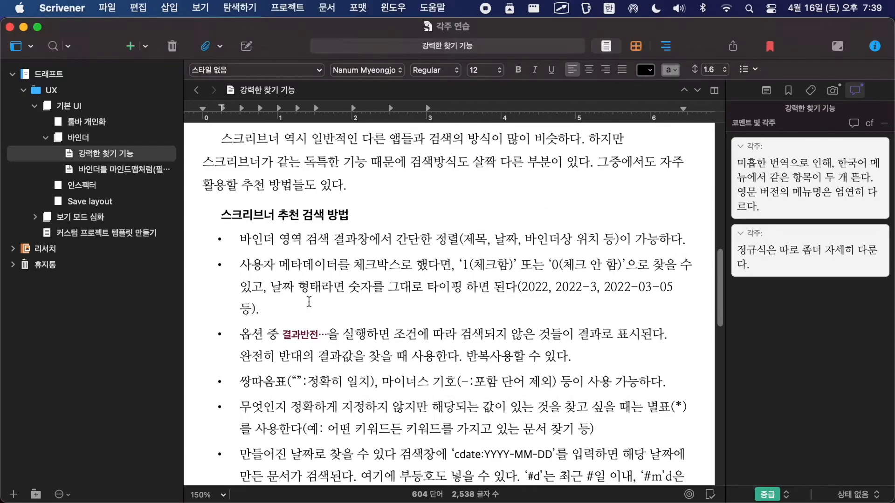
# Step: Switch to Preview and compare the first-line indent of the body text with that of the footnotes on page 1
pyautogui.press('super+Tab')
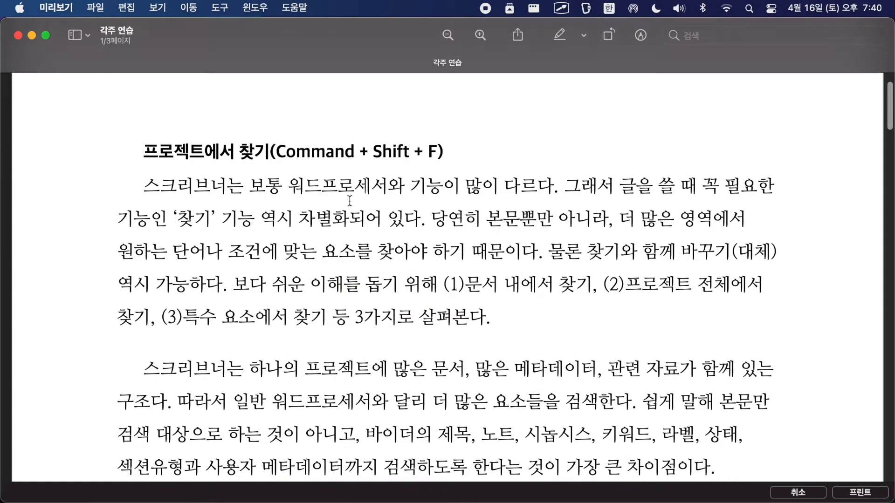
pyautogui.scroll(-20, 349, 200)
pyautogui.scroll(2, 317, 239)
pyautogui.scroll(3, 318, 239)
pyautogui.moveTo(93, 169)
pyautogui.mouseDown()
pyautogui.moveTo(94, 366)
pyautogui.moveTo(96, 153)
pyautogui.mouseUp()
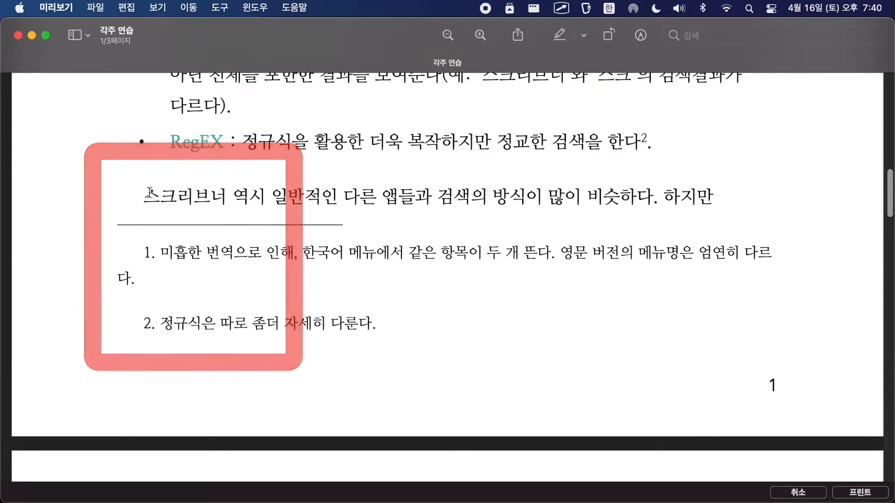
pyautogui.moveTo(148, 198); pyautogui.dragTo(235, 200)
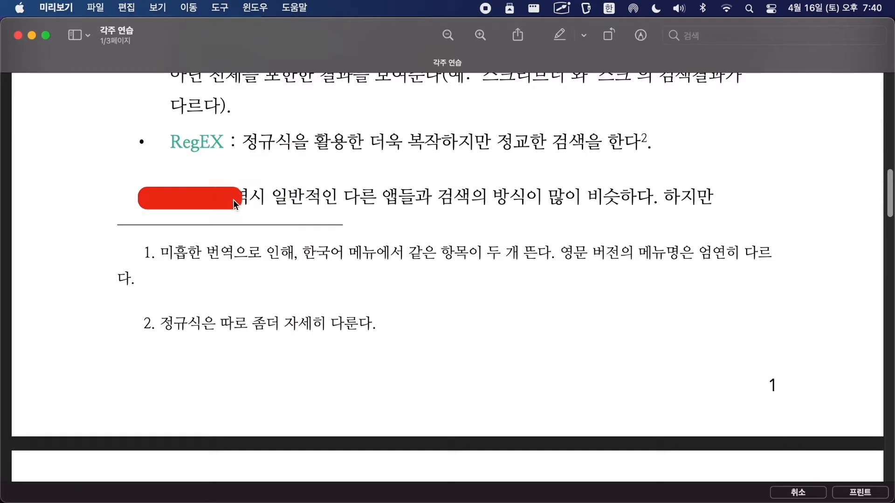
pyautogui.moveTo(137, 253); pyautogui.dragTo(263, 252)
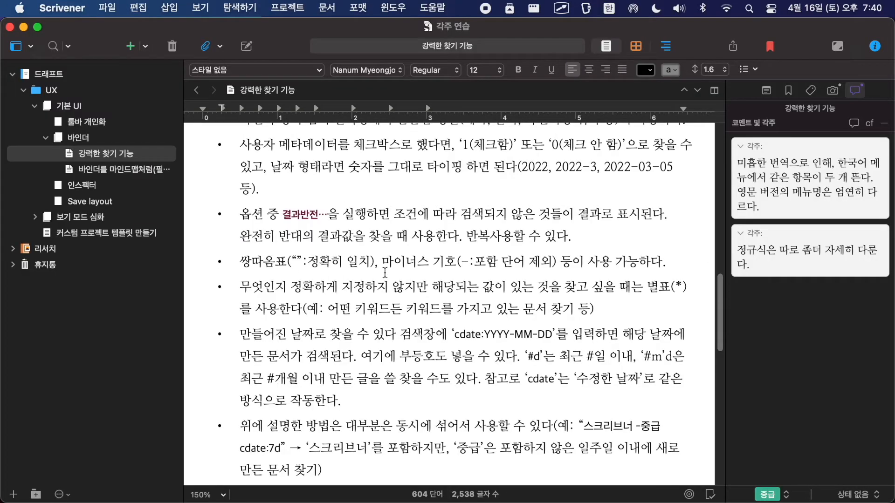
# Step: In Scrivener, try a first-line indent of about 2.6 on the ruler for the document's entire text
pyautogui.scroll(15, 385, 273)
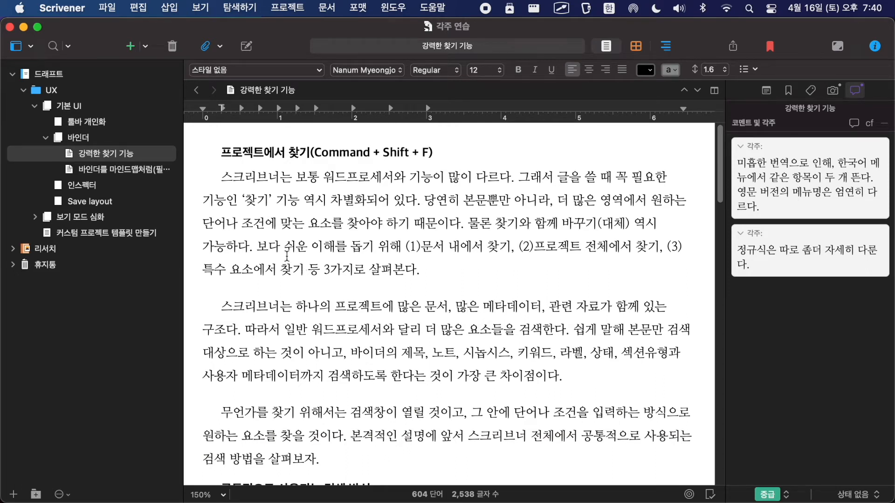
pyautogui.moveTo(167, 80)
pyautogui.mouseDown()
pyautogui.moveTo(186, 183)
pyautogui.moveTo(296, 148)
pyautogui.mouseUp()
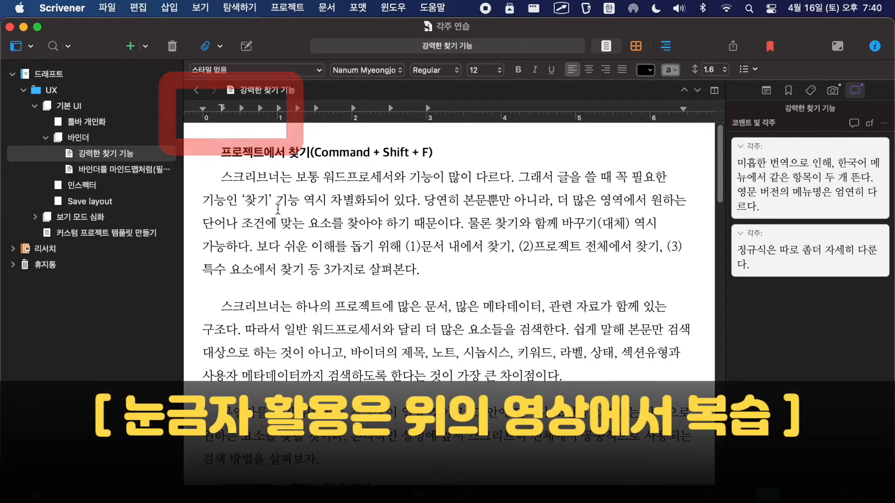
pyautogui.press('super+a')
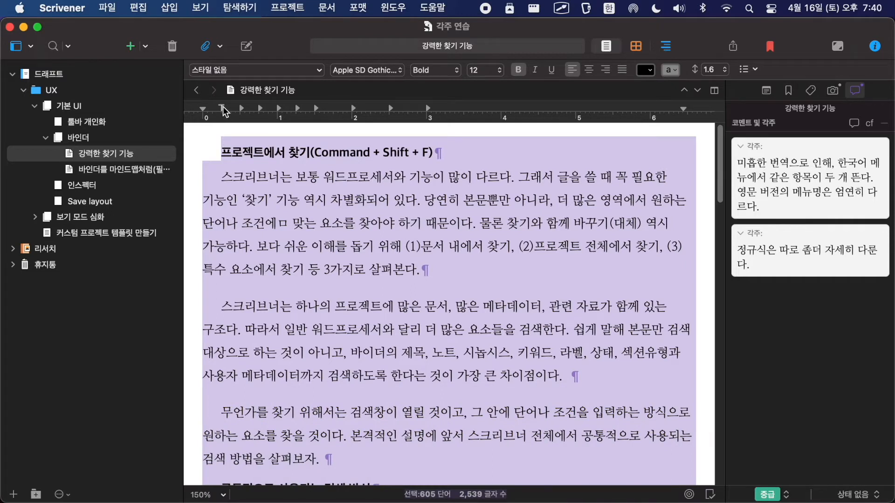
pyautogui.moveTo(223, 111); pyautogui.dragTo(401, 117)
pyautogui.scroll(-3, 466, 192)
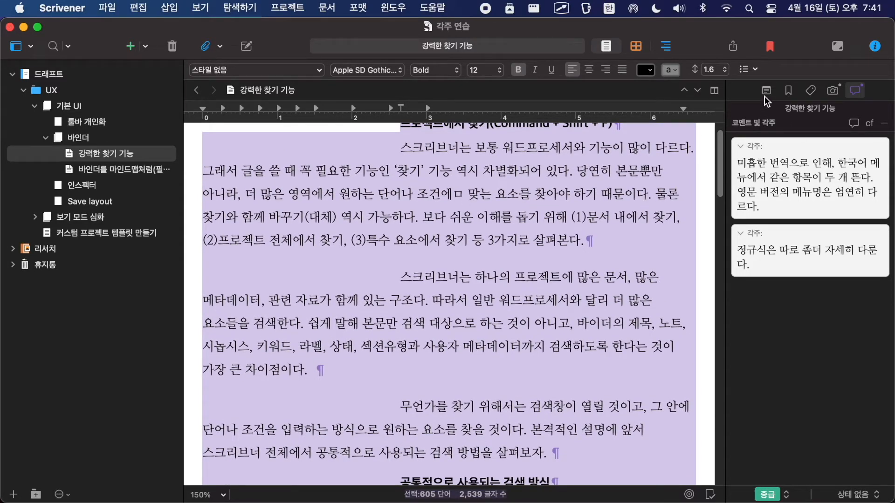
# Step: Compile the re-indented document for print and open the new PDF in a maximized Preview window
pyautogui.click(733, 45)
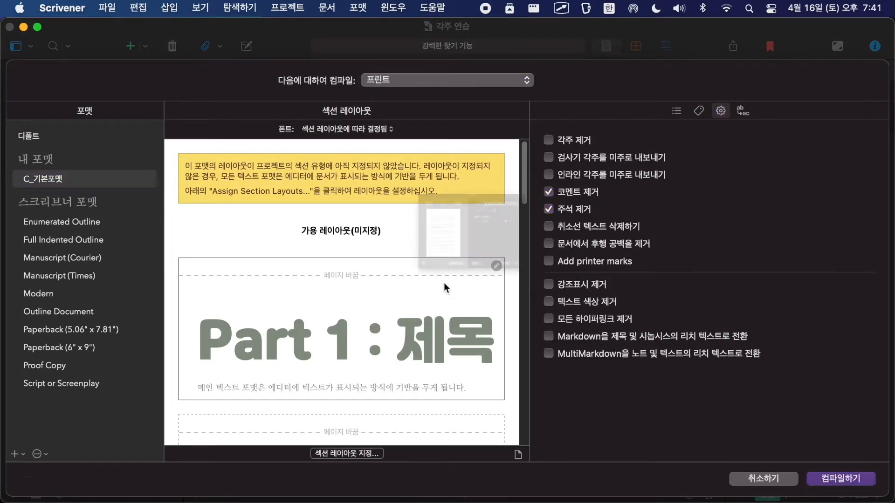
pyautogui.click(485, 360)
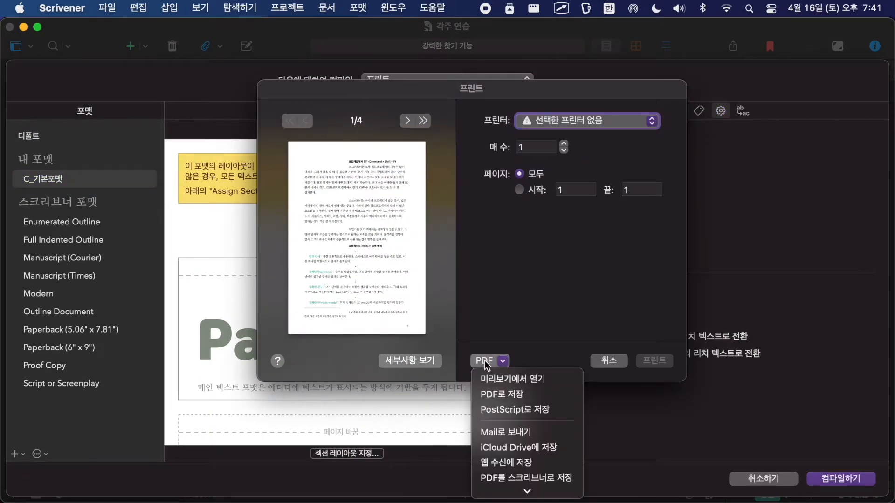
pyautogui.click(508, 380)
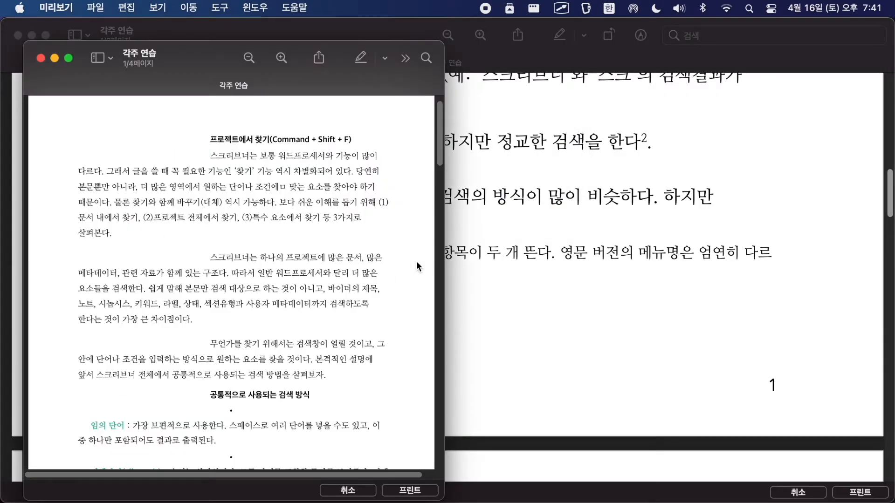
pyautogui.hotkey('ctrl', 'alt', 'Return')
# Step: Examine the first-line indents of the body text and footnotes in the new PDF
pyautogui.scroll(3, 415, 262)
pyautogui.scroll(-10, 366, 258)
pyautogui.scroll(-5, 366, 257)
pyautogui.moveTo(358, 233)
pyautogui.mouseDown()
pyautogui.moveTo(544, 343)
pyautogui.moveTo(809, 339)
pyautogui.mouseUp()
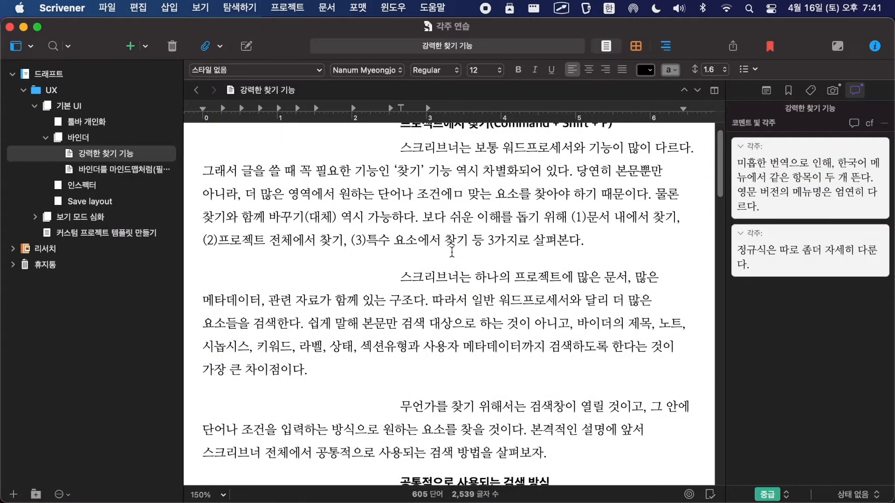
# Step: Undo the first-line indent change on the whole document in Scrivener
pyautogui.press('super+z')
pyautogui.scroll(1, 451, 252)
pyautogui.click(317, 221)
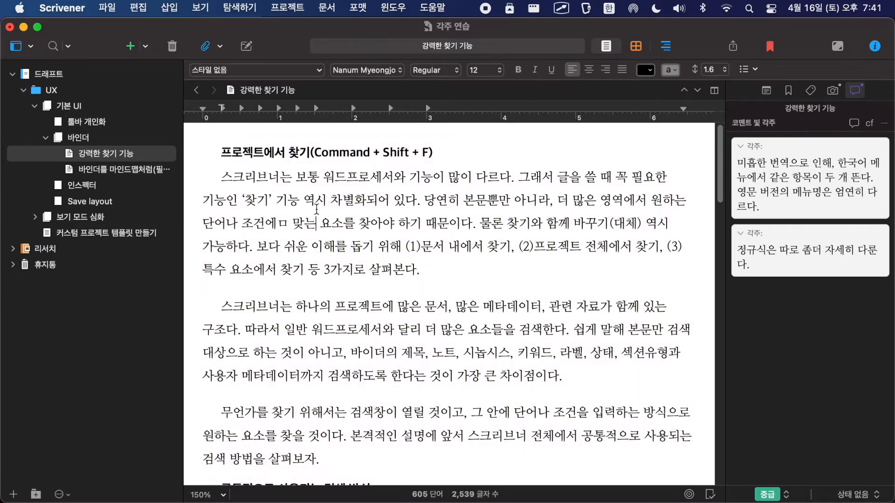
# Step: Slightly reduce the first-line indent of the first body paragraph under 프로젝트에서 찾기 on the ruler
pyautogui.scroll(-3, 225, 158)
pyautogui.scroll(3, 227, 192)
pyautogui.moveTo(223, 105)
pyautogui.mouseDown()
pyautogui.moveTo(239, 107)
pyautogui.moveTo(221, 106)
pyautogui.mouseUp()
pyautogui.click(316, 239)
pyautogui.scroll(1, 316, 238)
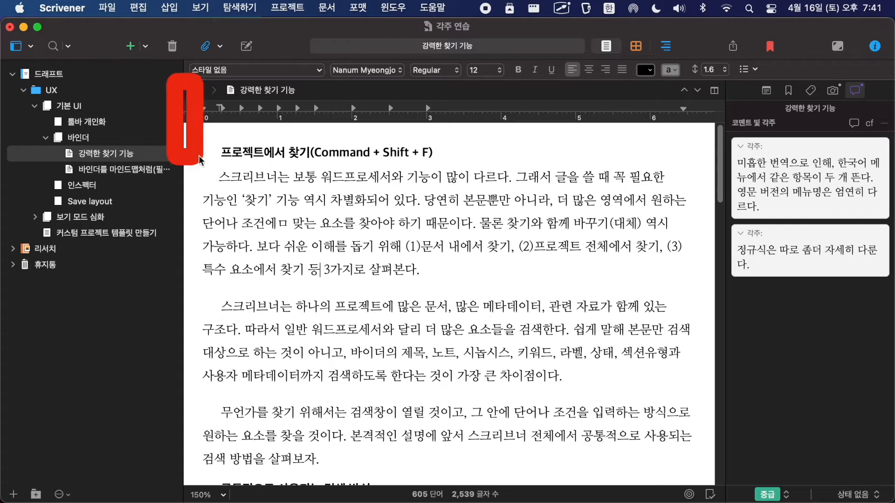
# Step: Search the help for "눈" and use the found 눈금자 가리기 command to hide the ruler
pyautogui.click(433, 7)
pyautogui.write('눈')
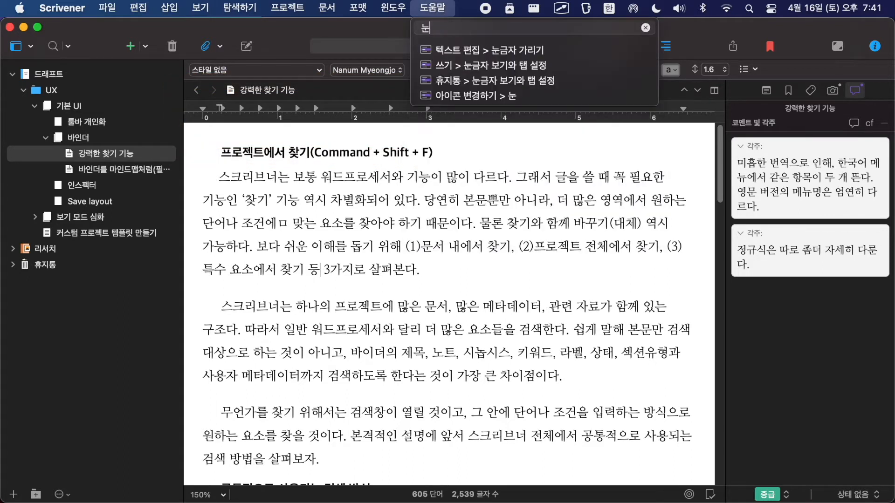
pyautogui.moveTo(460, 57)
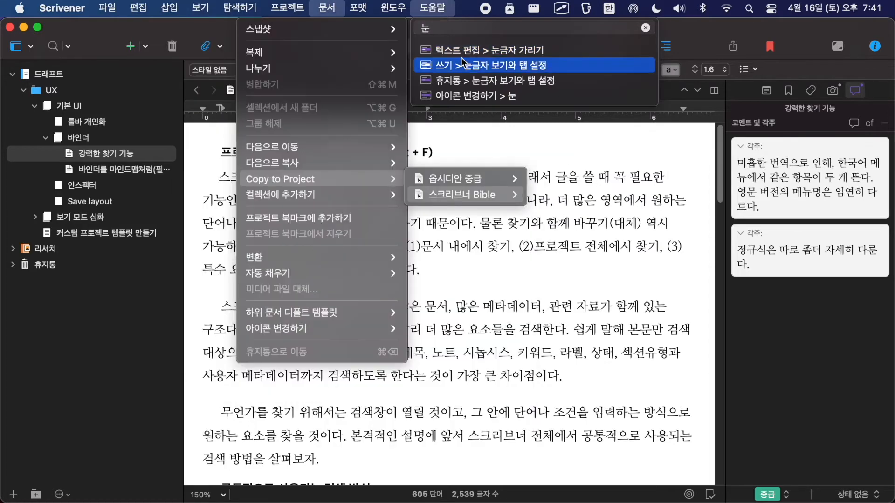
pyautogui.moveTo(488, 48)
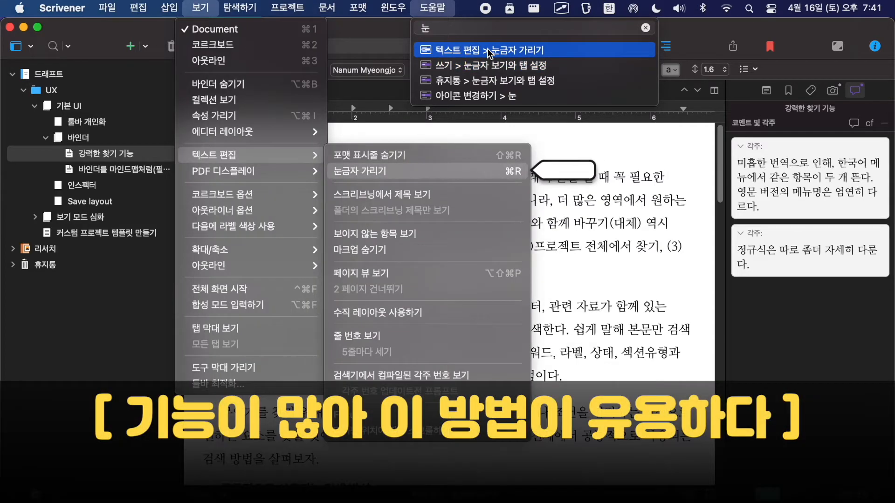
pyautogui.click(487, 49)
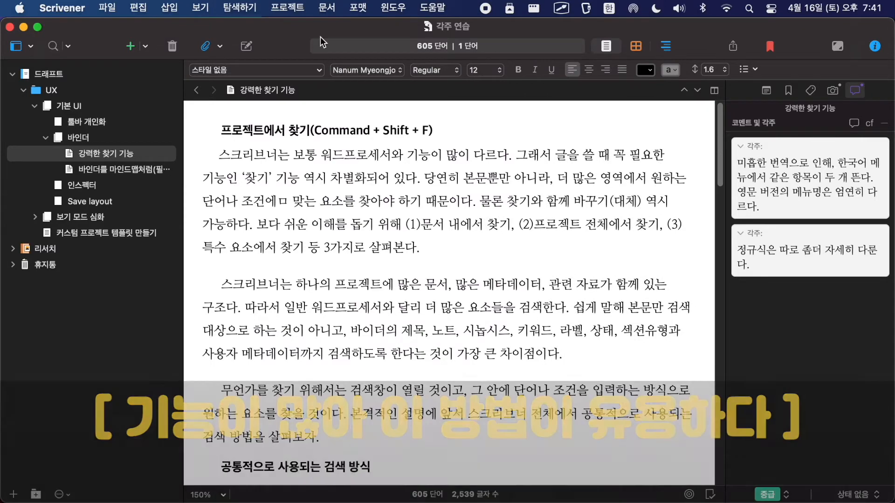
# Step: Show the ruler in the text editor and place the cursor in the first body paragraph under 프로젝트에서 찾기
pyautogui.click(193, 9)
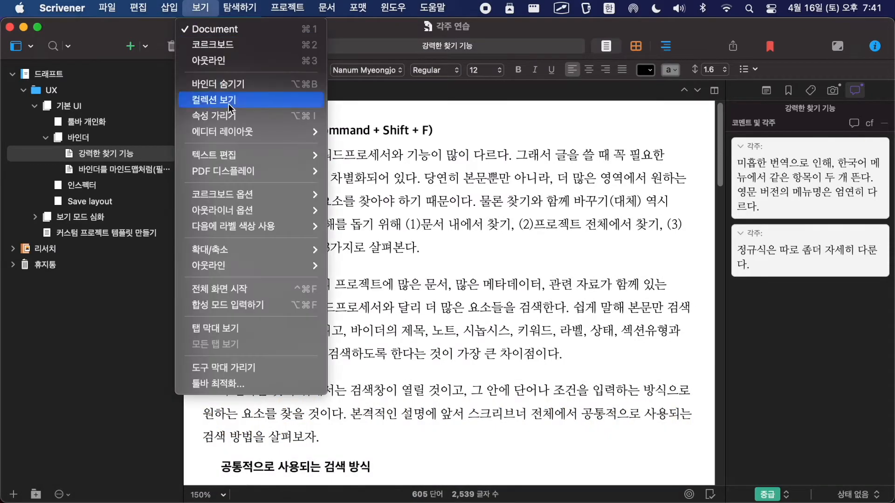
pyautogui.moveTo(228, 154)
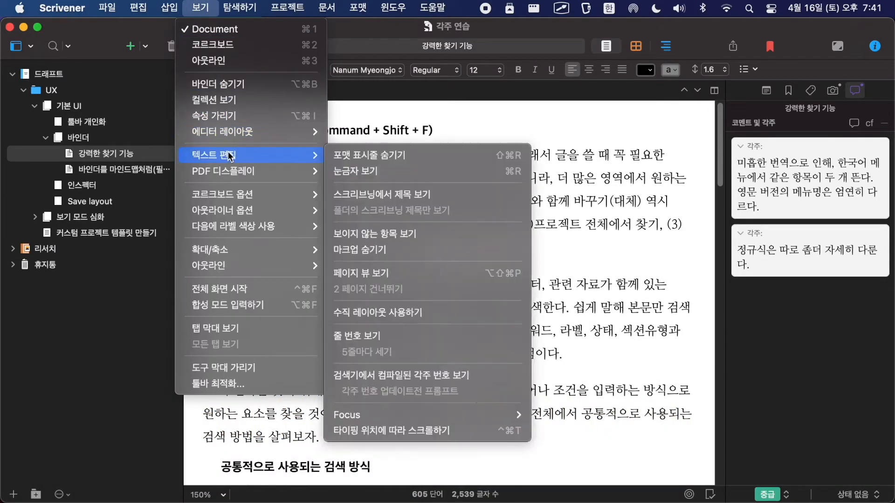
pyautogui.click(387, 172)
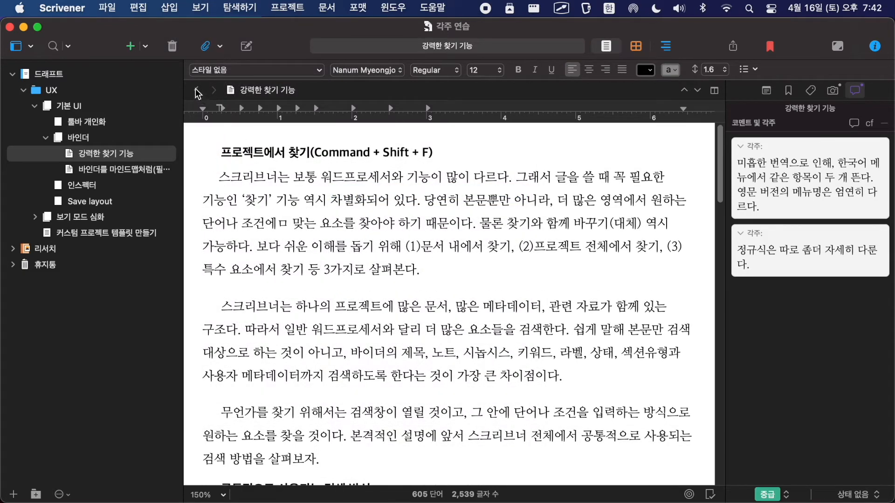
pyautogui.click(545, 263)
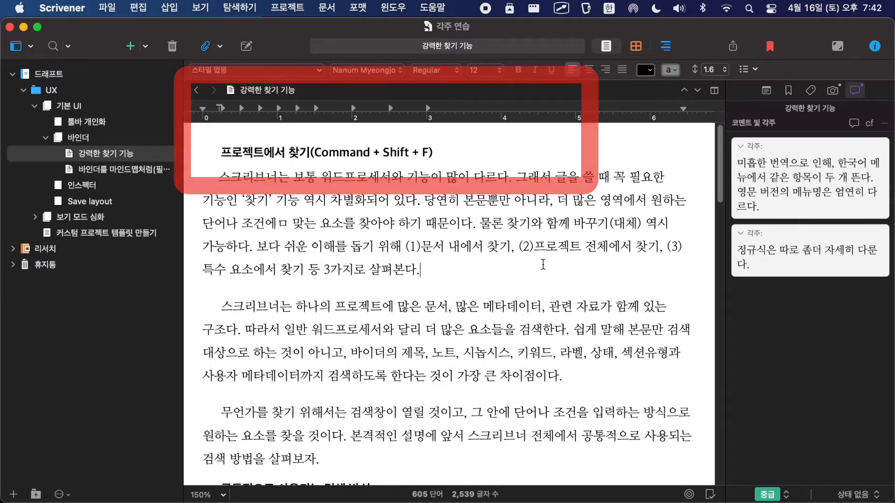
pyautogui.scroll(-5, 280, 277)
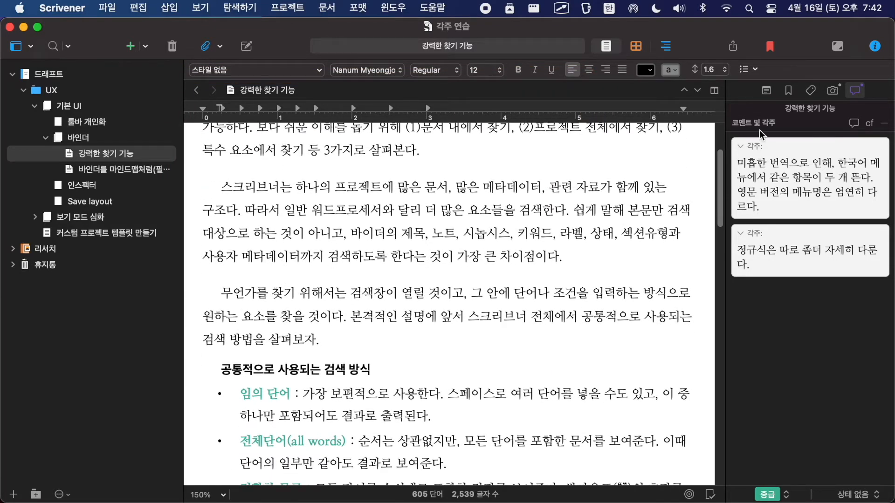
# Step: In the C_기본포맷 compile format's footnote and comment settings, turn off 텍스트에 일치하도록 각주 및 미주 들여쓰기 and save the format
pyautogui.click(730, 49)
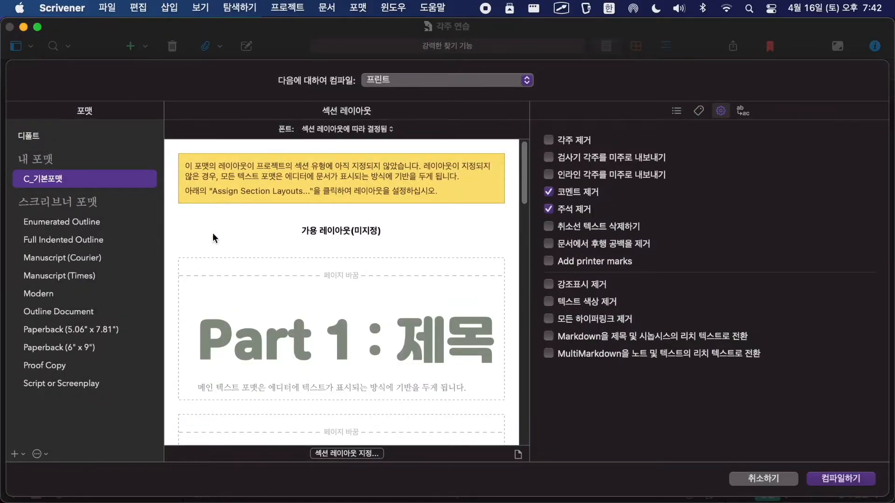
pyautogui.moveTo(9, 410)
pyautogui.mouseDown()
pyautogui.moveTo(9, 444)
pyautogui.moveTo(103, 500)
pyautogui.moveTo(130, 500)
pyautogui.mouseUp()
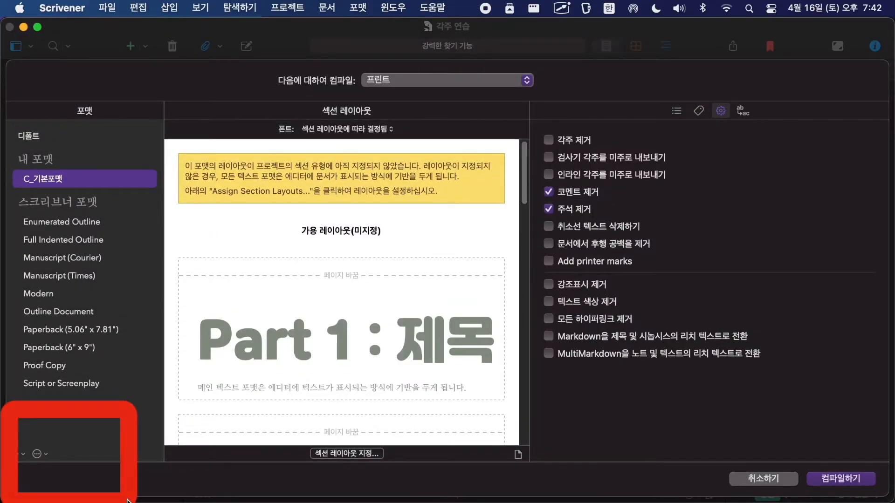
pyautogui.click(37, 455)
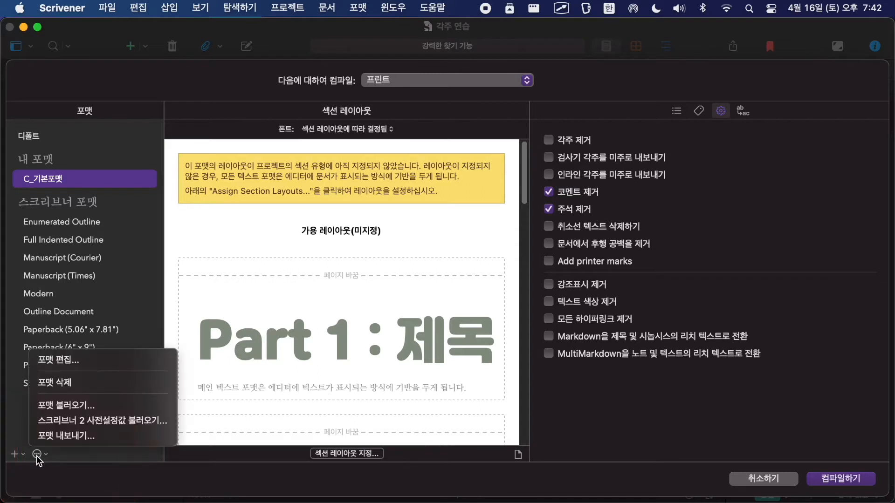
pyautogui.click(60, 361)
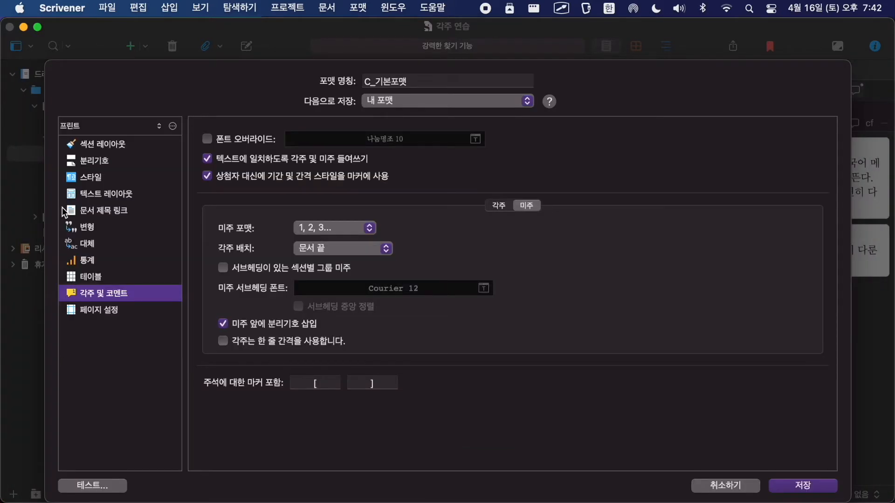
pyautogui.moveTo(47, 238)
pyautogui.mouseDown()
pyautogui.moveTo(50, 333)
pyautogui.moveTo(199, 343)
pyautogui.mouseUp()
pyautogui.click(103, 260)
pyautogui.click(108, 297)
pyautogui.moveTo(186, 152); pyautogui.dragTo(398, 180)
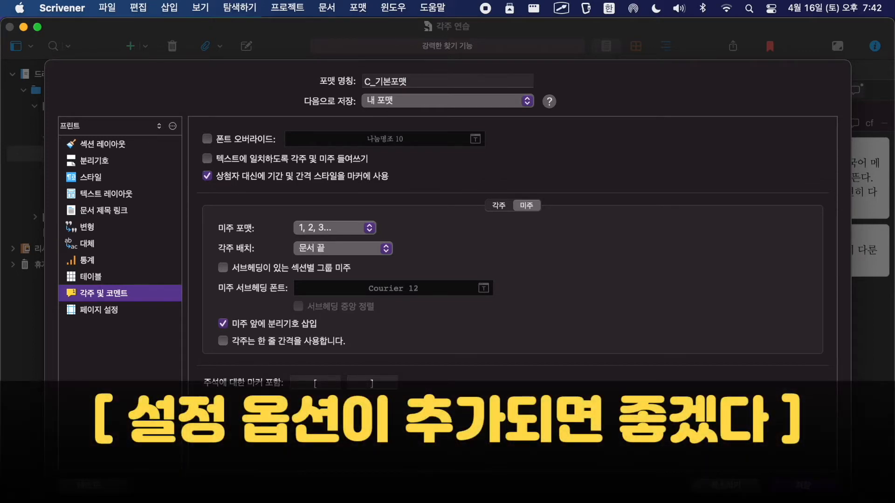
pyautogui.click(803, 485)
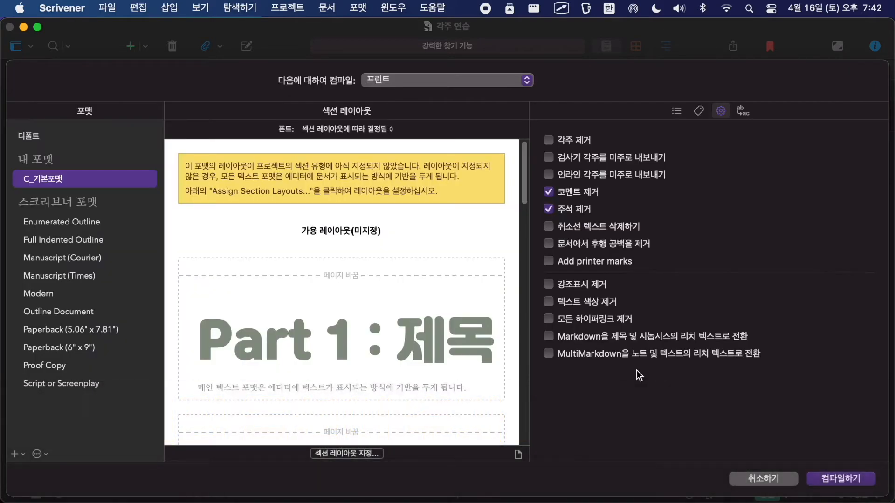
# Step: Compile the draft for print, open the resulting PDF in Preview and examine the footnotes' indentation on page 1
pyautogui.click(844, 485)
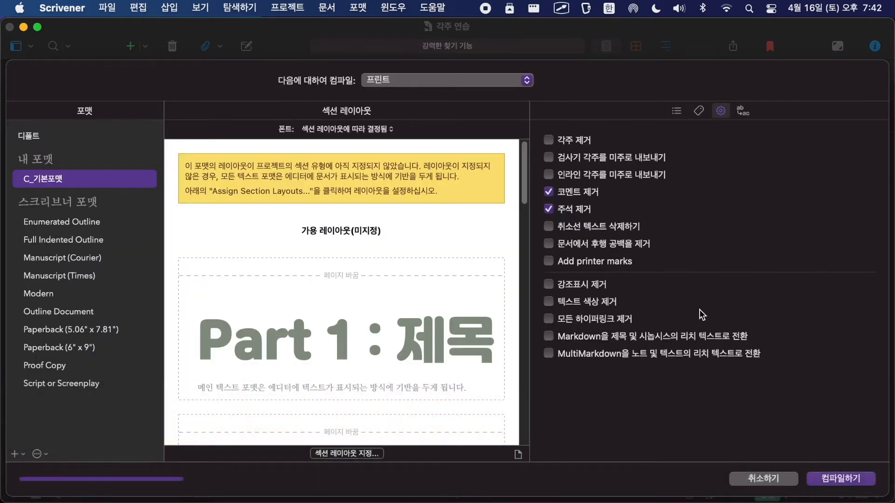
pyautogui.click(489, 361)
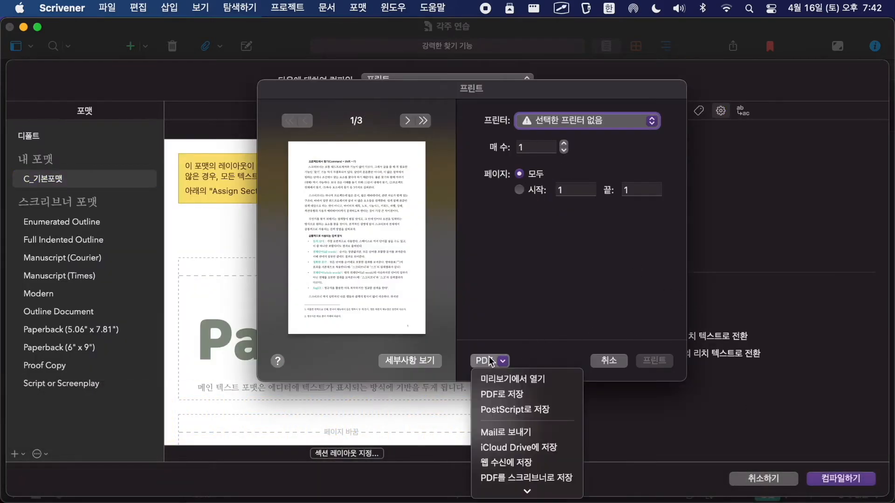
pyautogui.click(501, 375)
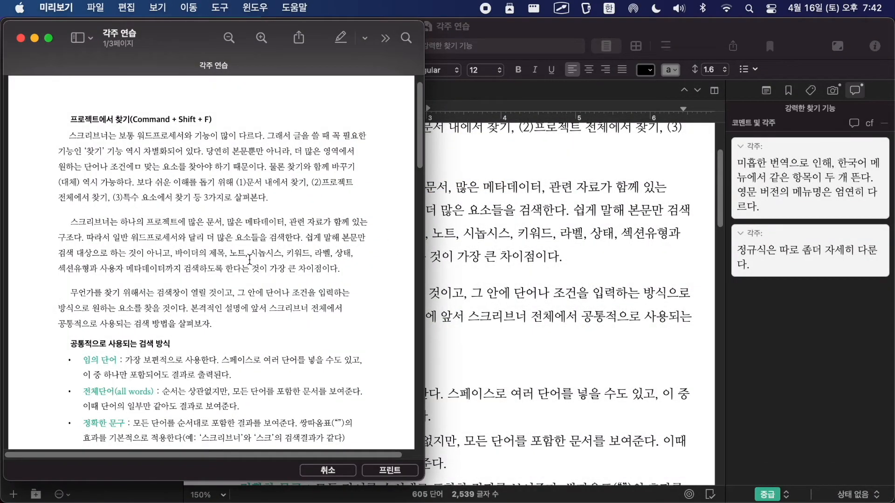
pyautogui.scroll(-5, 250, 259)
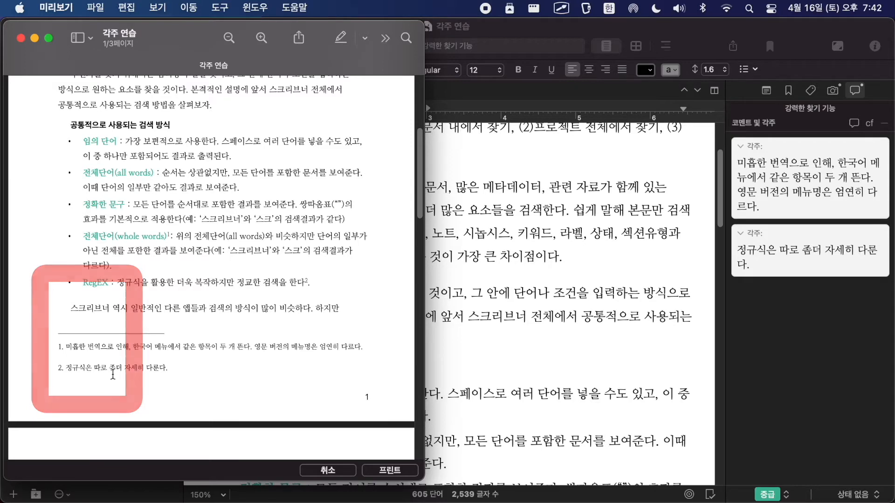
pyautogui.hotkey('ctrl', 'alt', 'Return')
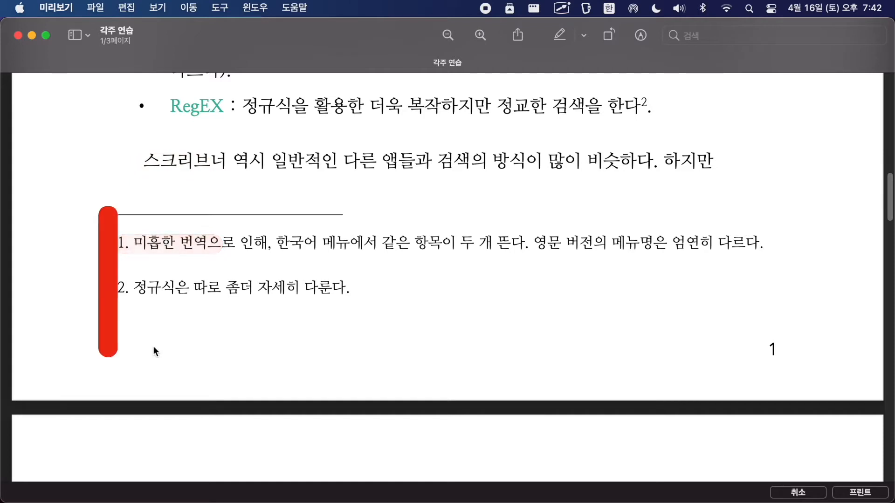
pyautogui.scroll(3, 448, 384)
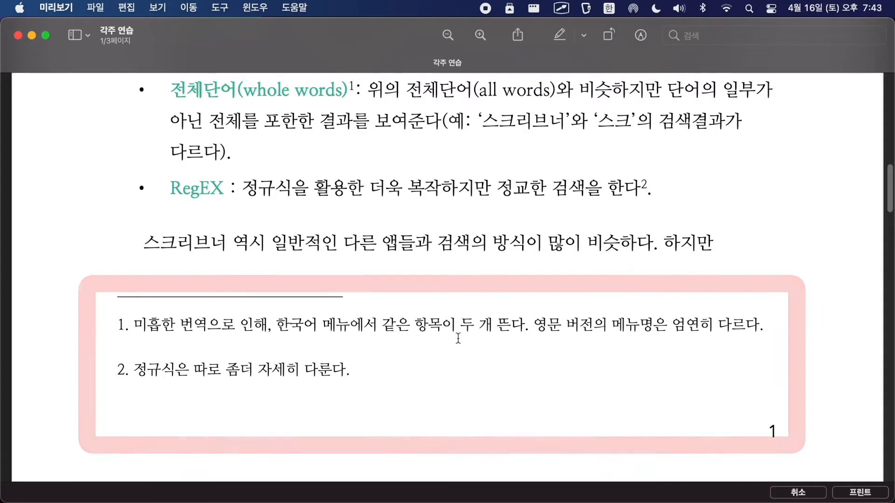
# Step: Switch back to Scrivener and review the ruler's indent markers and the list with footnotes under 공통적으로 사용되는 검색 방식
pyautogui.press('super+Tab')
pyautogui.scroll(5, 472, 294)
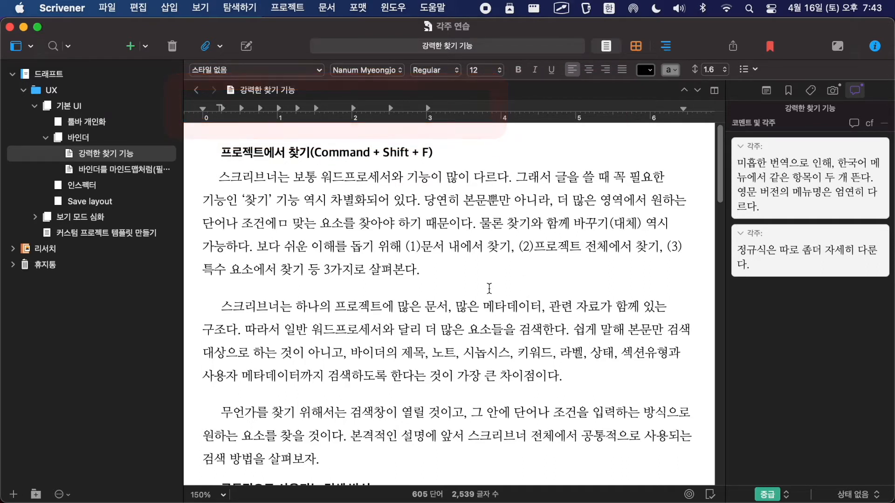
pyautogui.moveTo(210, 93); pyautogui.dragTo(209, 96)
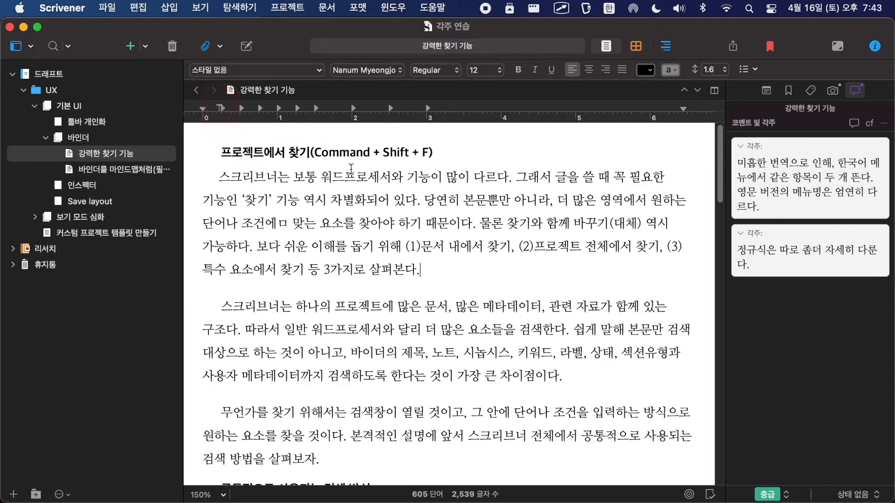
pyautogui.scroll(-10, 413, 309)
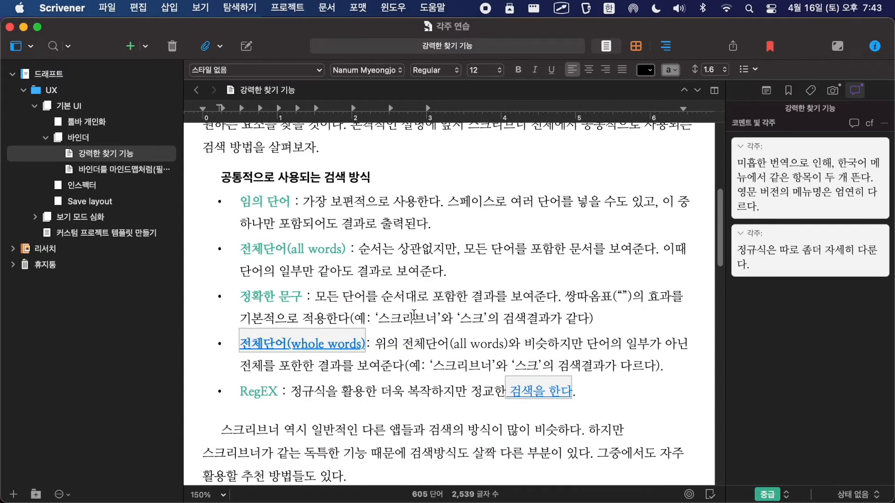
pyautogui.scroll(10, 413, 313)
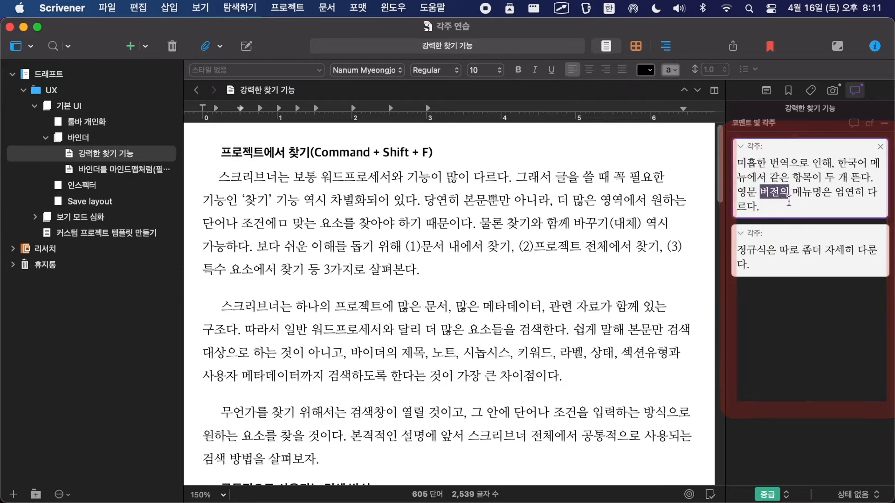
# Step: Set the entire first footnote in the inspector to Apple SD Gothic Neo at size 16
pyautogui.moveTo(759, 207); pyautogui.dragTo(727, 150)
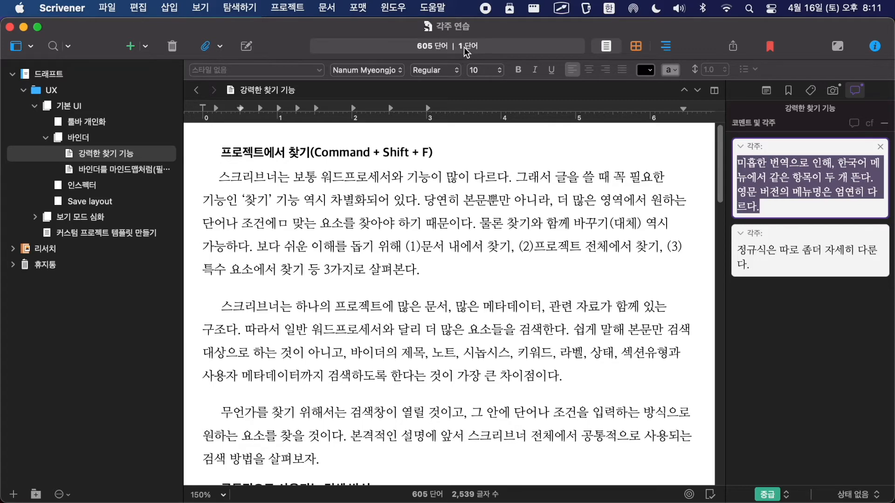
pyautogui.click(391, 71)
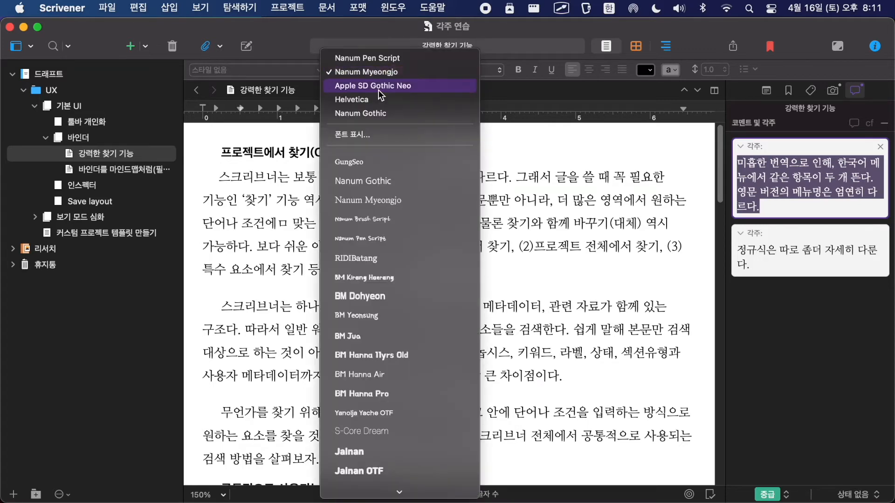
pyautogui.click(379, 88)
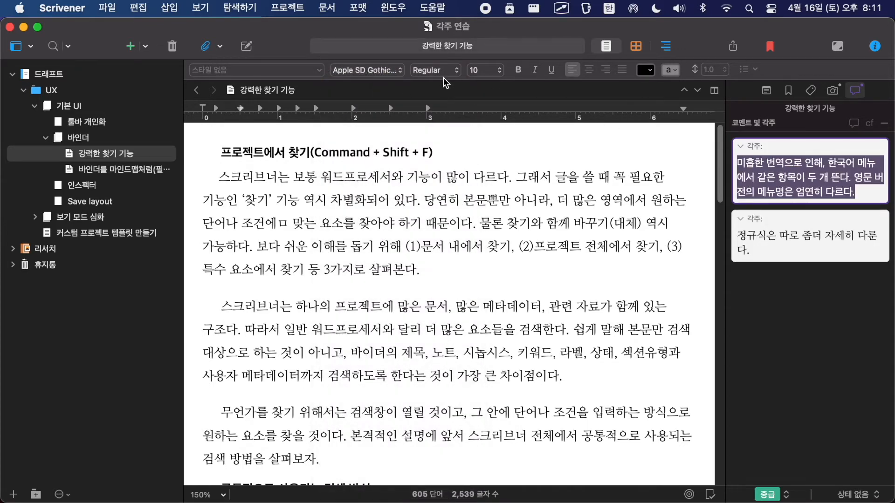
pyautogui.click(486, 78)
pyautogui.click(488, 140)
pyautogui.click(826, 238)
# Step: Color the word 메뉴에서 in the first footnote red
pyautogui.moveTo(780, 192); pyautogui.dragTo(841, 193)
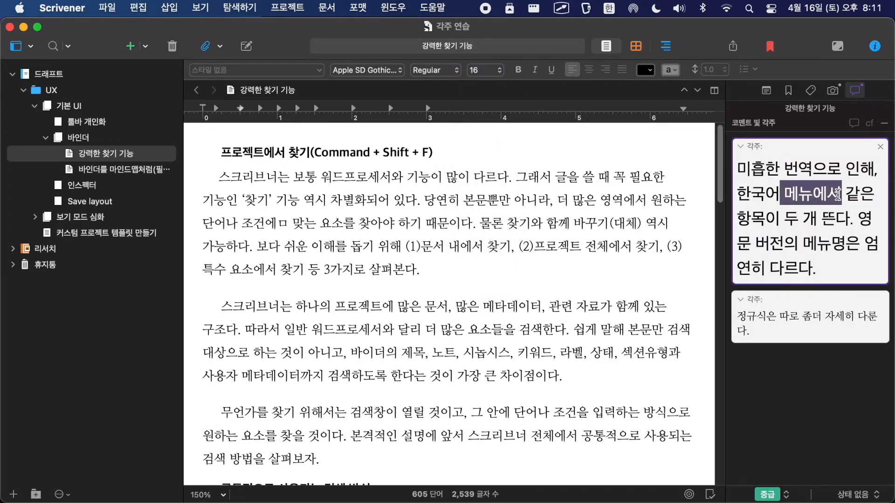
pyautogui.click(647, 70)
pyautogui.click(661, 206)
pyautogui.click(803, 372)
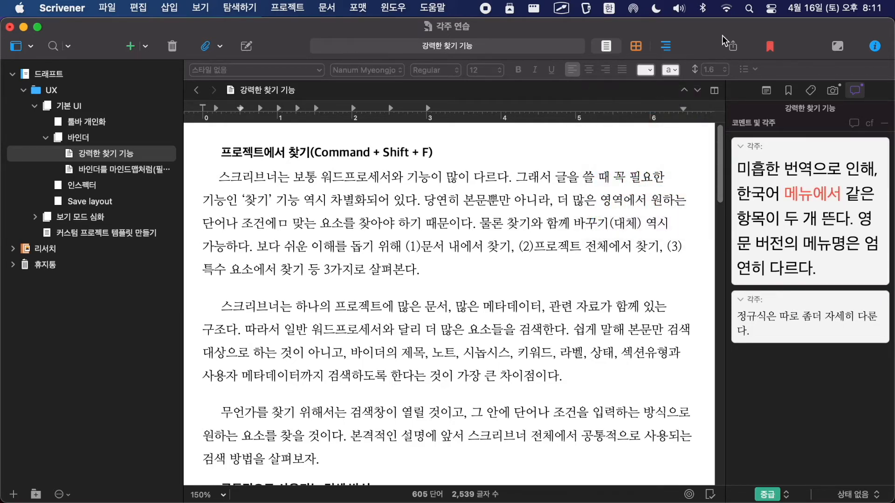
# Step: Compile the draft for print, examine the reformatted footnotes in the Preview PDF, and close the PDF
pyautogui.click(733, 47)
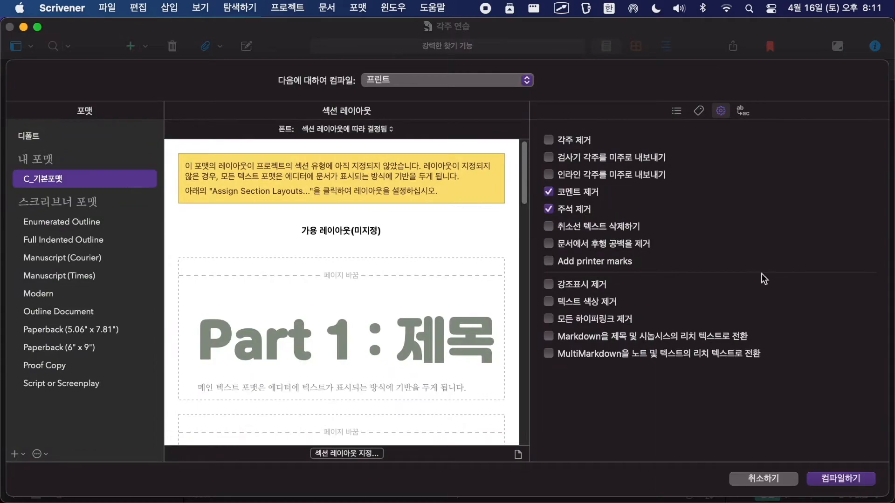
pyautogui.press('Return')
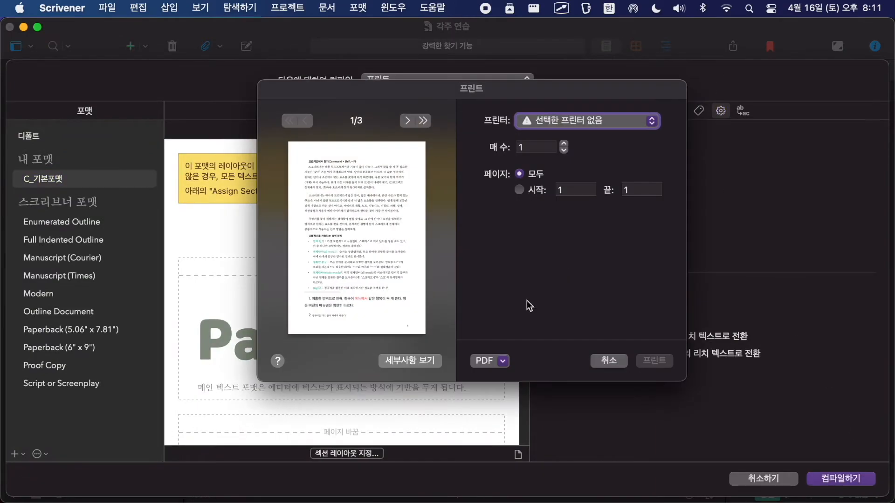
pyautogui.click(480, 361)
pyautogui.click(488, 376)
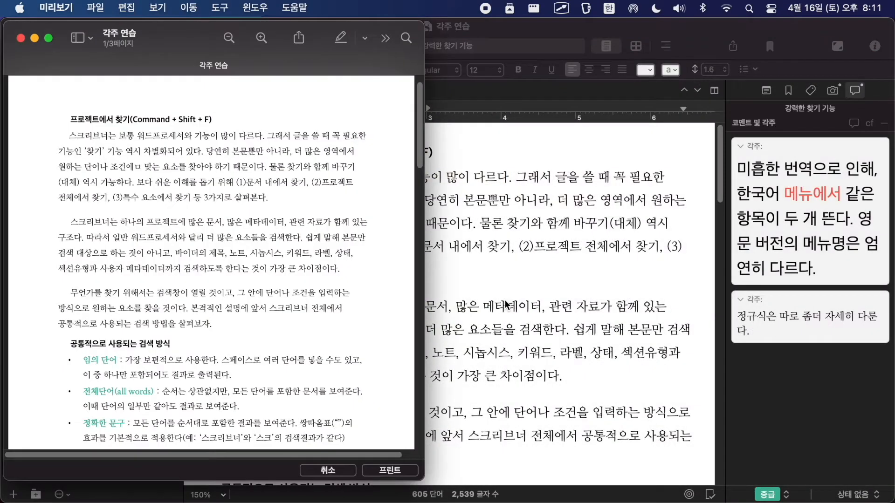
pyautogui.hotkey('ctrl', 'alt', 'Return')
pyautogui.scroll(-8, 322, 135)
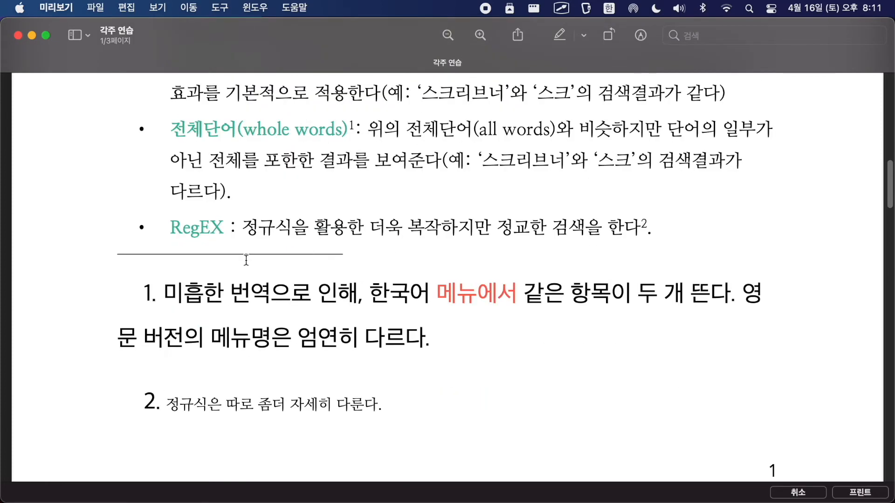
pyautogui.click(18, 35)
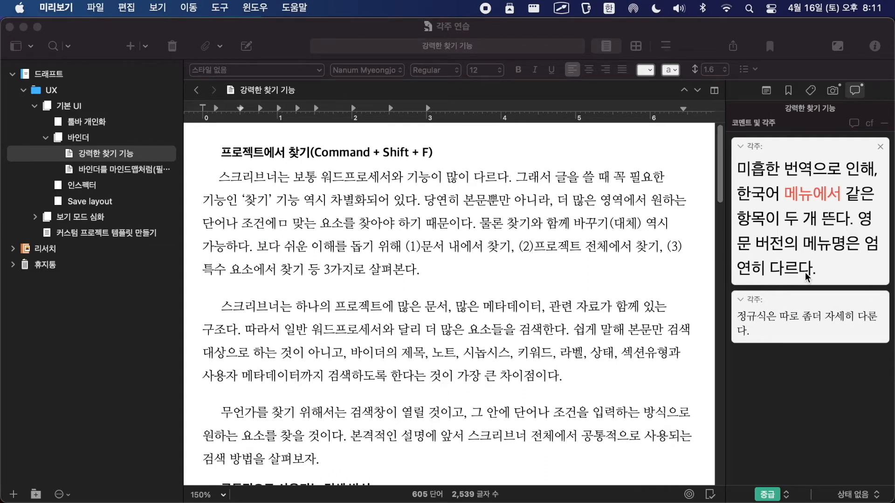
# Step: Switch back to Scrivener and set the default inspector comment font (검사기 코멘트 폰트) to 리디바탕 in the editing preferences
pyautogui.click(172, 105)
pyautogui.click(59, 8)
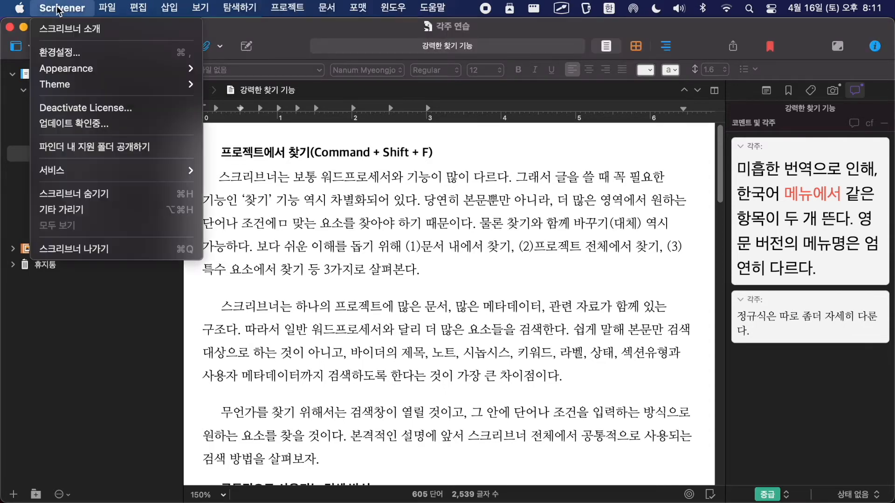
pyautogui.click(59, 53)
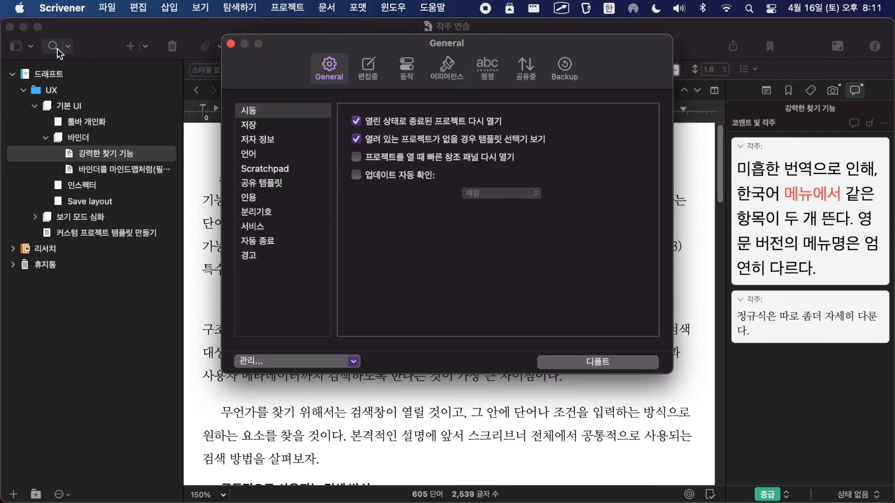
pyautogui.click(358, 67)
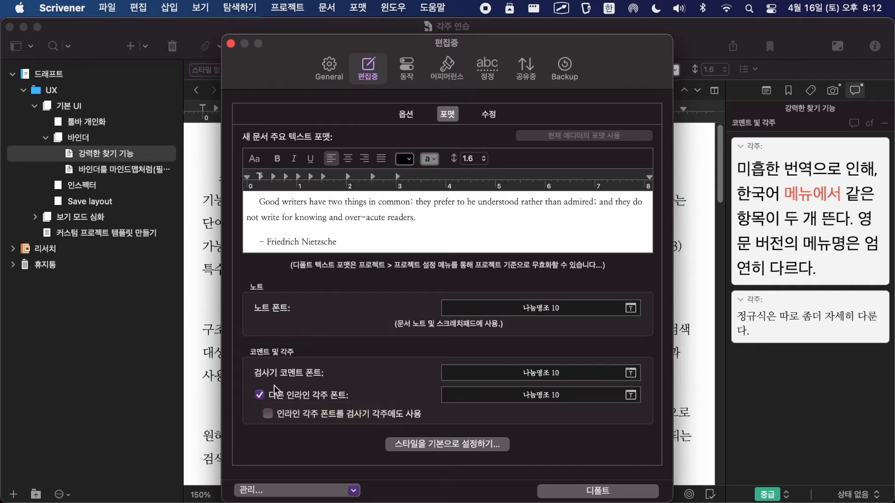
pyautogui.click(631, 372)
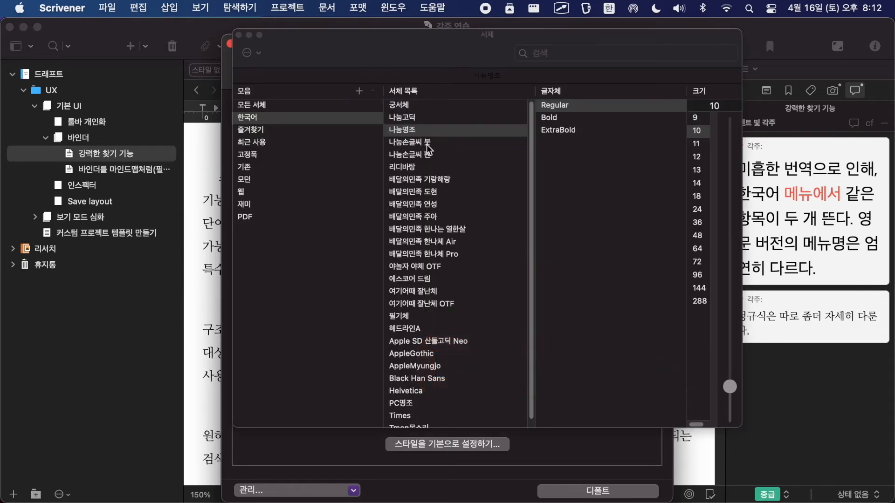
pyautogui.click(406, 166)
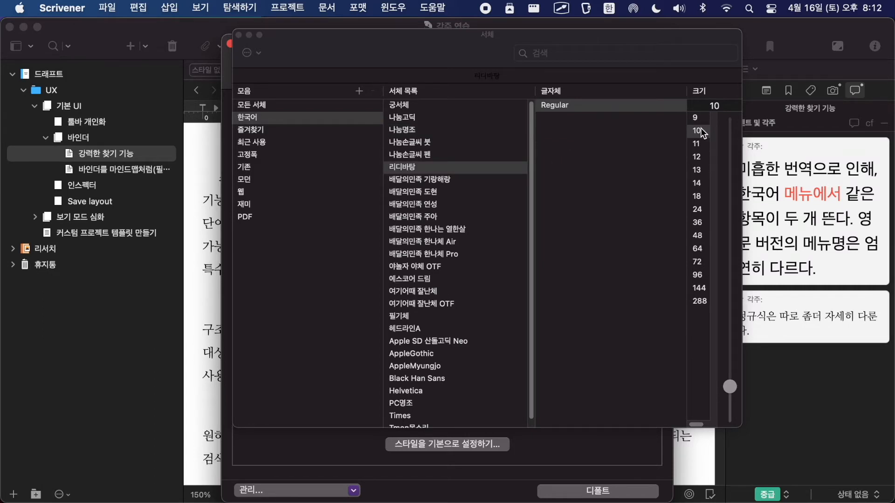
pyautogui.click(239, 35)
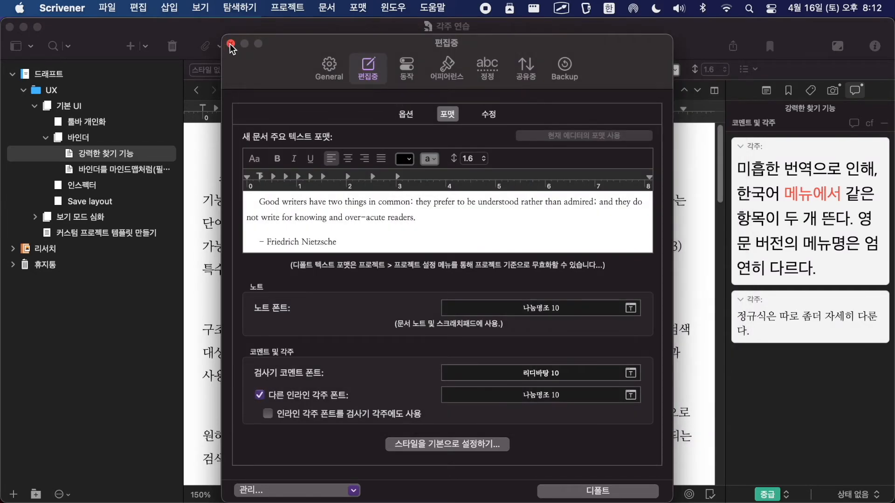
pyautogui.click(230, 44)
# Step: Add an inspector footnote reading "새로운 각주입니다." to the word 비슷하다 in the paragraph below the RegEX item
pyautogui.scroll(-3, 333, 233)
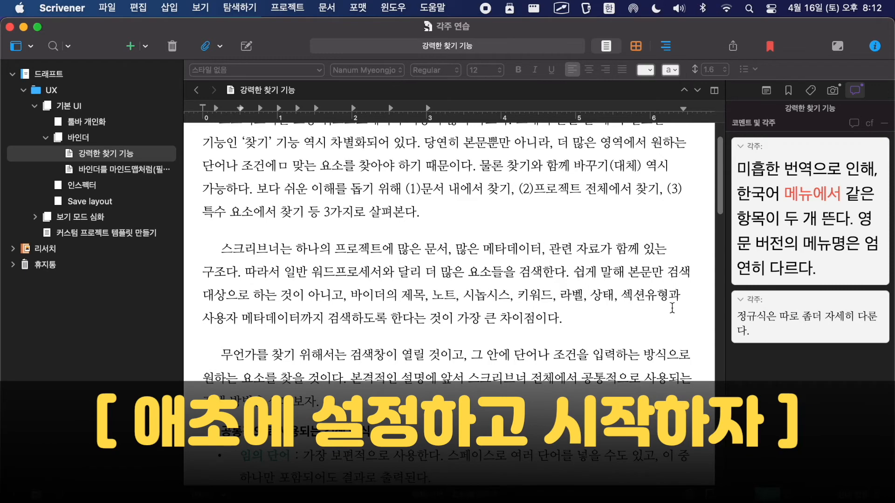
pyautogui.scroll(2, 622, 374)
pyautogui.click(819, 316)
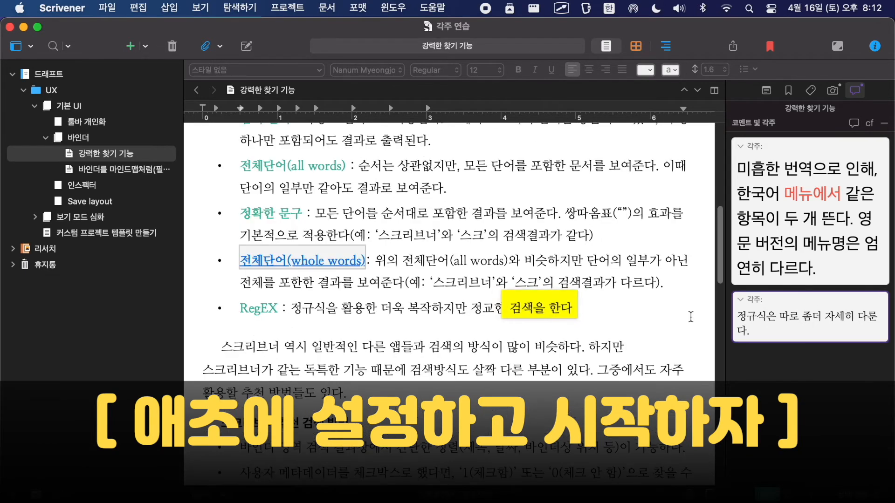
pyautogui.click(506, 346)
pyautogui.doubleClick(539, 346)
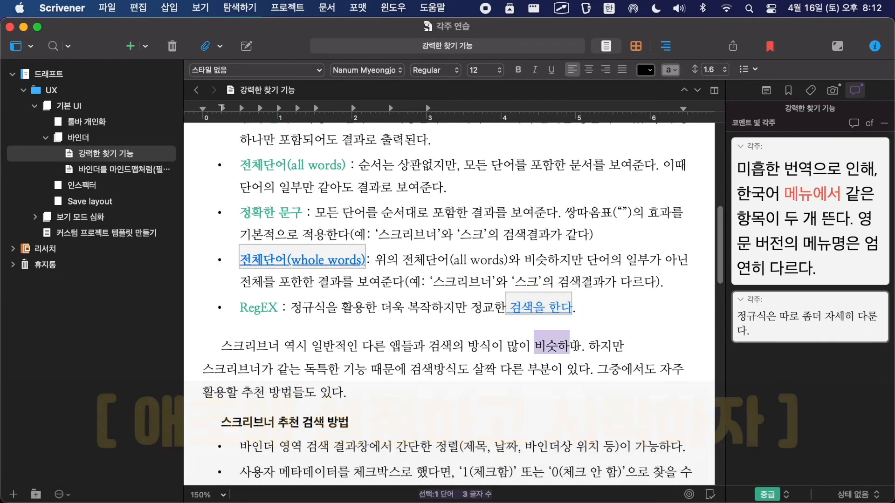
pyautogui.click(866, 124)
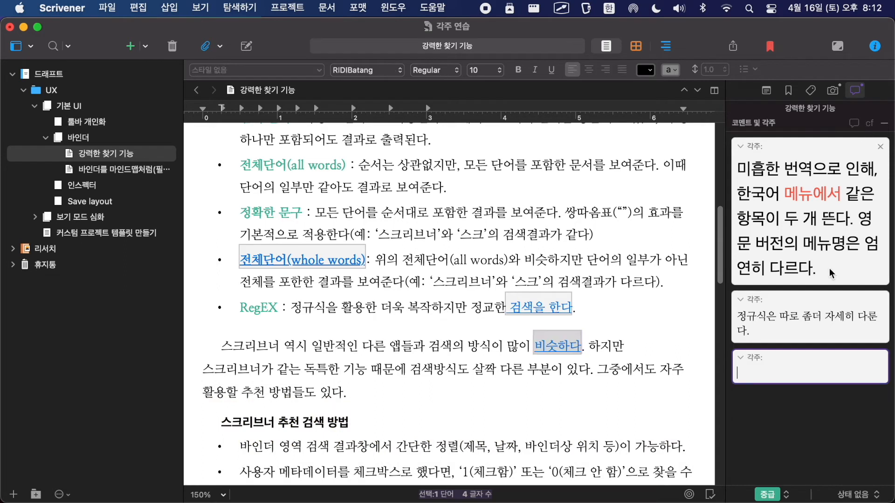
pyautogui.write('새로운 각주입니다.')
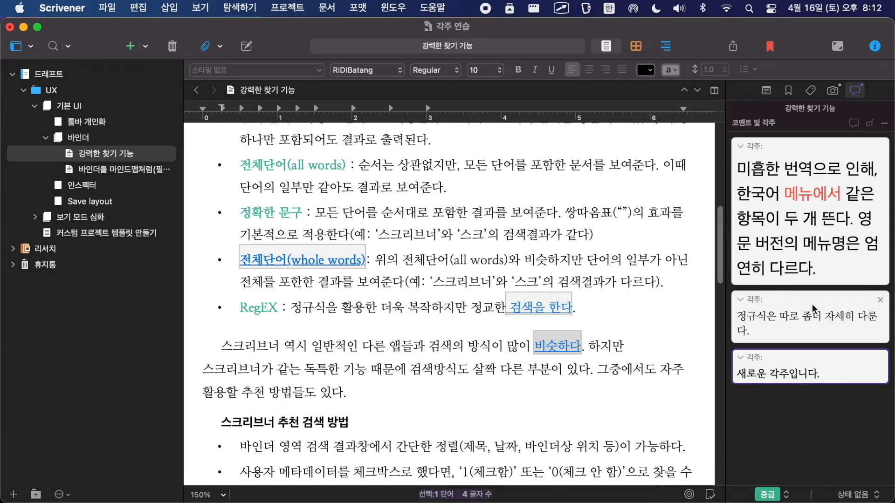
# Step: Add another inspector footnote reading "새로운 각주 두 번째입니다." to the phrase 방법들도 있다 in the same paragraph
pyautogui.click(422, 406)
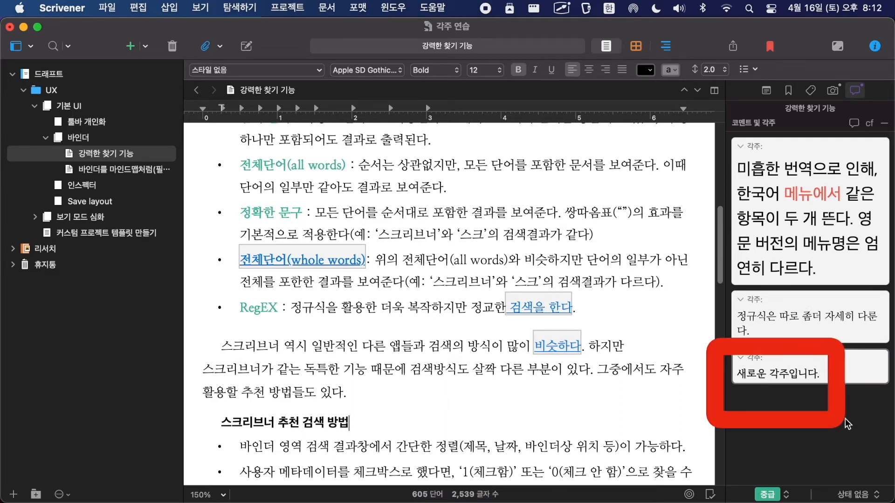
pyautogui.moveTo(269, 392); pyautogui.dragTo(348, 394)
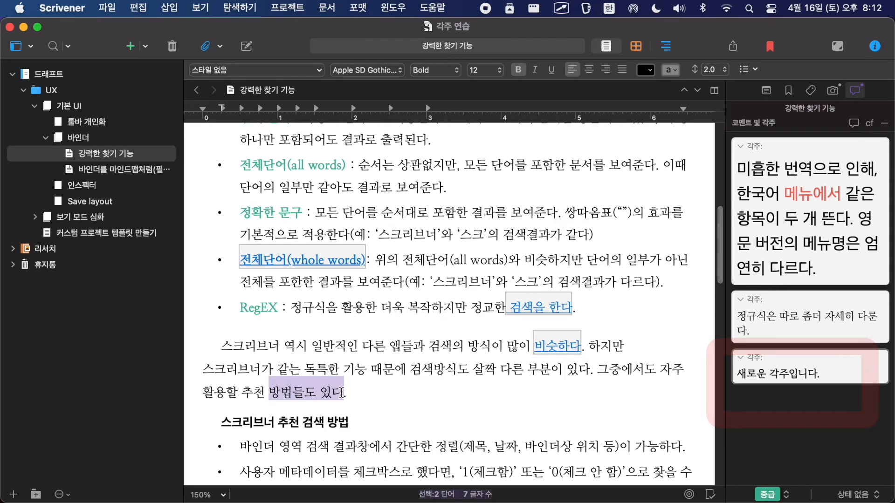
pyautogui.click(870, 123)
pyautogui.write('새로운 각주 뒤')
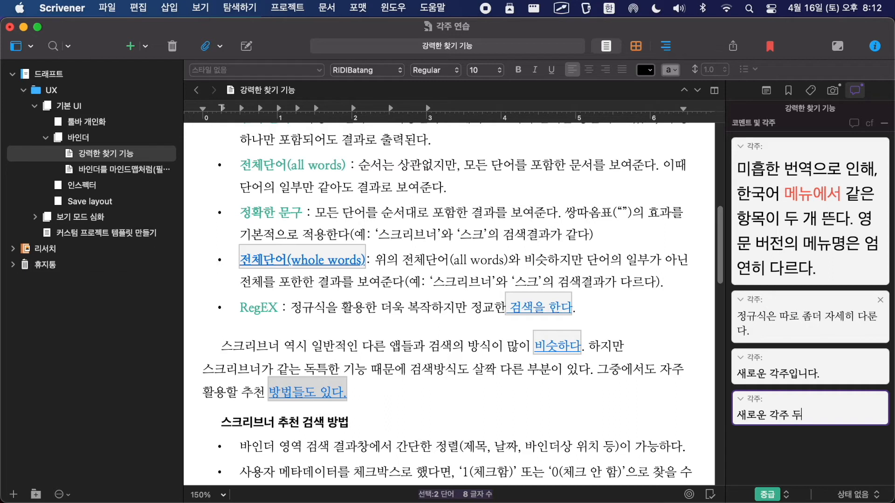
pyautogui.press('BackSpace')
pyautogui.write('두 번째입니다.')
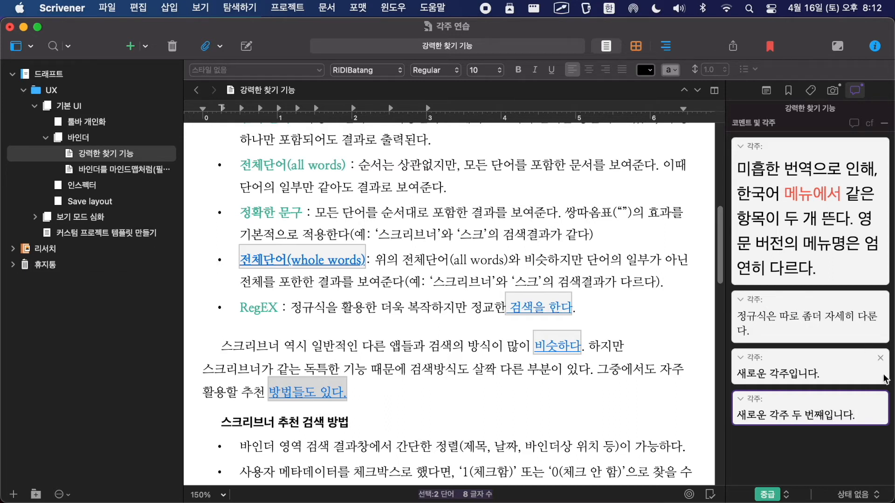
pyautogui.click(827, 445)
pyautogui.hotkey('alt', 'Tab')
pyautogui.moveTo(711, 333); pyautogui.dragTo(889, 445)
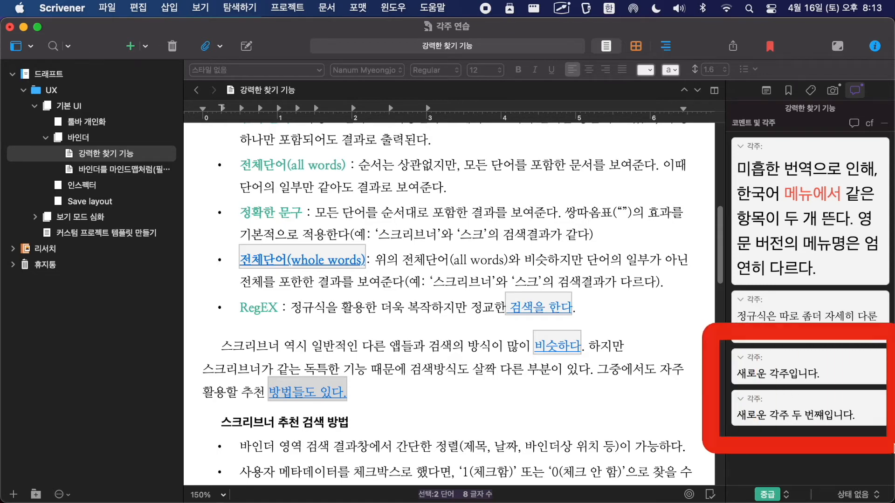
# Step: Compile the draft for print with the C_기본포맷 format and open the result as a PDF in Preview
pyautogui.press('alt+super+e')
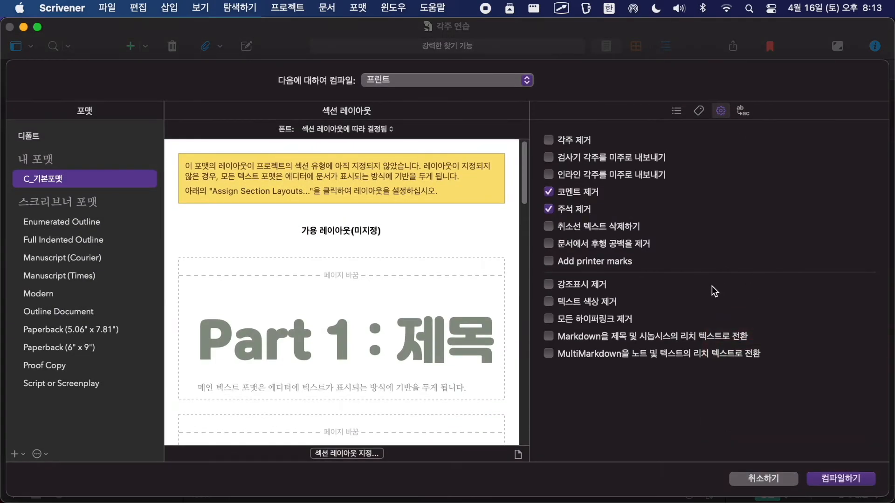
pyautogui.click(845, 480)
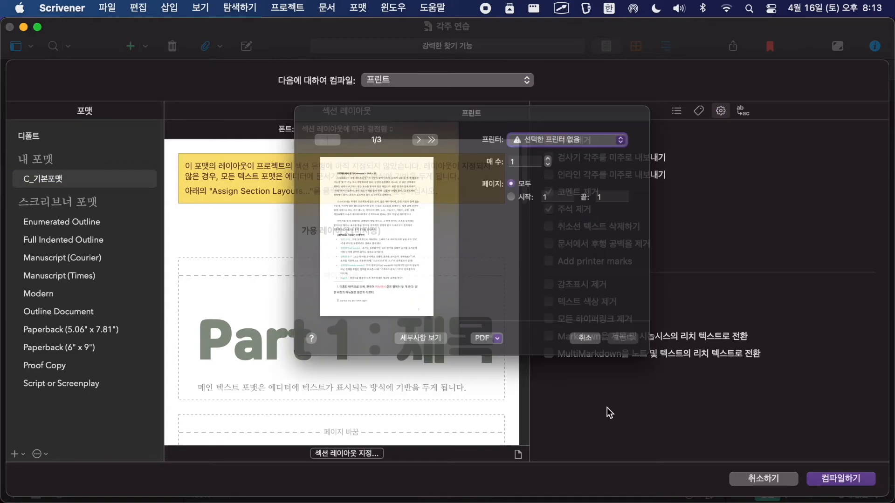
pyautogui.click(487, 362)
pyautogui.click(514, 380)
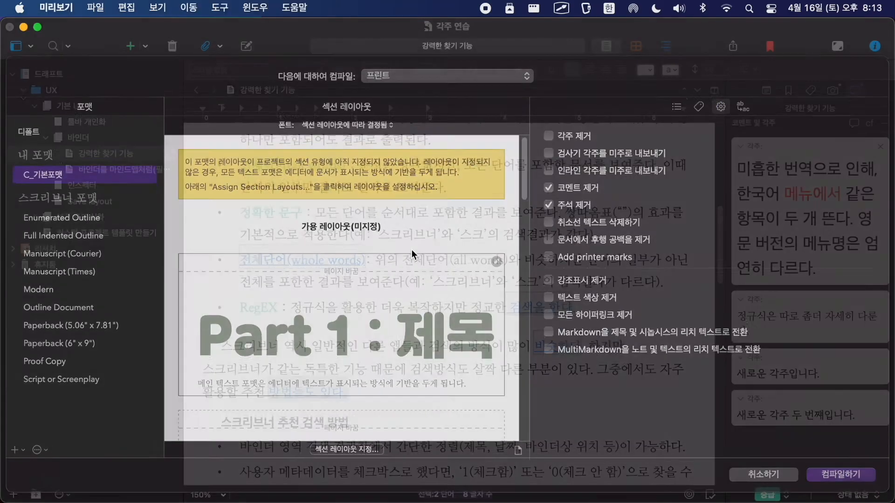
# Step: Enlarge the compiled PDF and examine the fonts and sizes of the old and new footnotes on pages 1 and 2
pyautogui.scroll(-5, 220, 253)
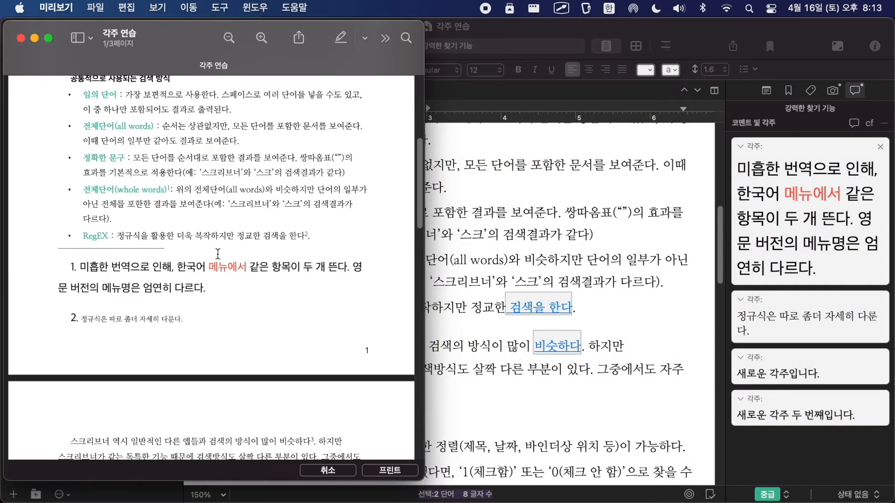
pyautogui.hotkey('ctrl', 'alt', 'Return')
pyautogui.scroll(3, 218, 254)
pyautogui.hotkey('ctrl', 'a')
pyautogui.moveTo(106, 141)
pyautogui.mouseDown()
pyautogui.moveTo(121, 331)
pyautogui.moveTo(798, 356)
pyautogui.mouseUp()
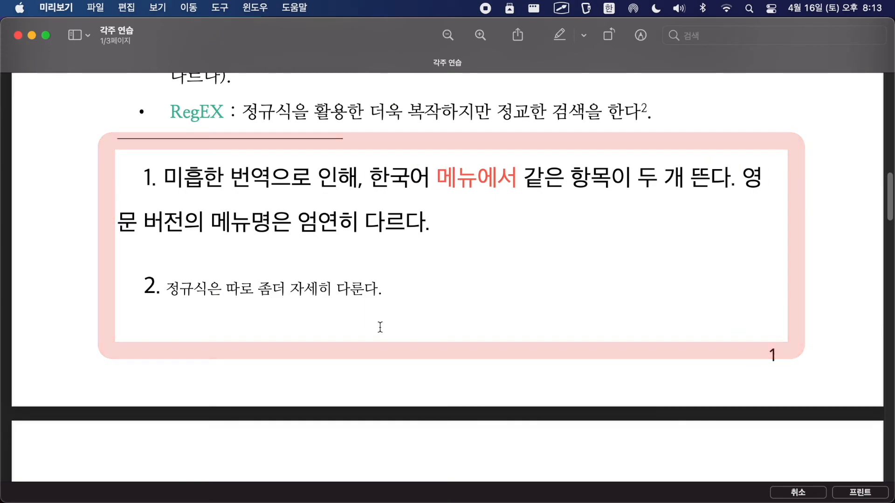
pyautogui.scroll(-15, 381, 328)
pyautogui.scroll(-5, 379, 327)
pyautogui.moveTo(103, 167); pyautogui.dragTo(359, 334)
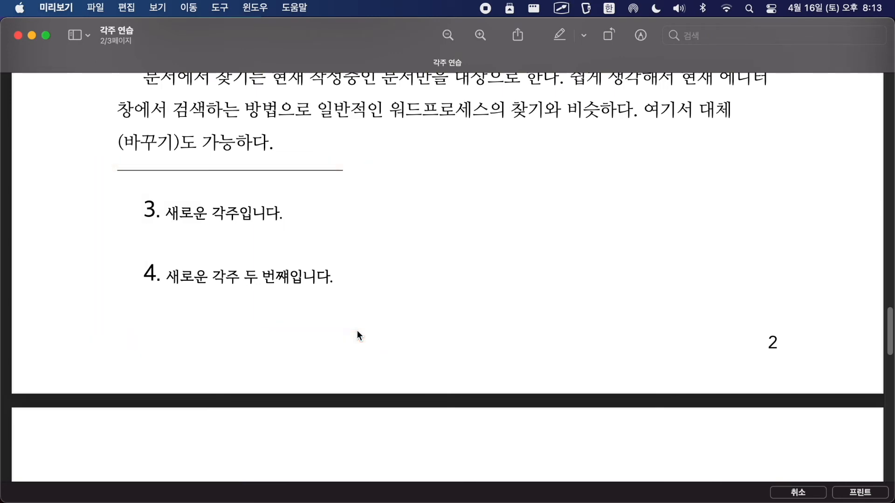
# Step: Return to Scrivener and open the footnote and comment settings (각주 및 코멘트) of the C_기본포맷 compile format for editing
pyautogui.press('super+Tab')
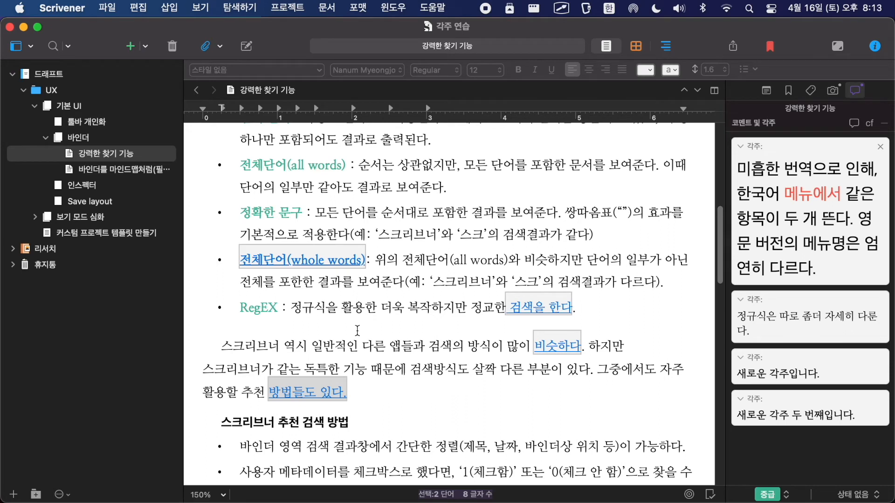
pyautogui.moveTo(720, 121)
pyautogui.mouseDown()
pyautogui.moveTo(741, 426)
pyautogui.moveTo(891, 479)
pyautogui.mouseUp()
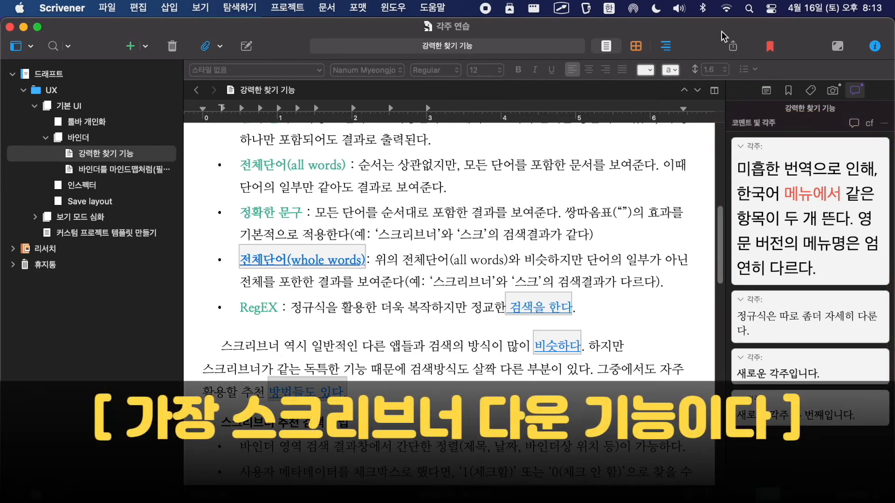
pyautogui.click(733, 47)
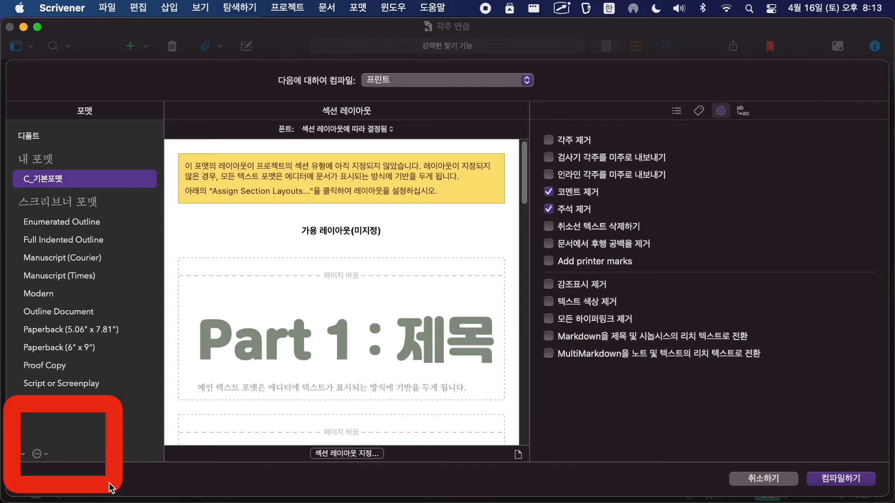
pyautogui.click(37, 455)
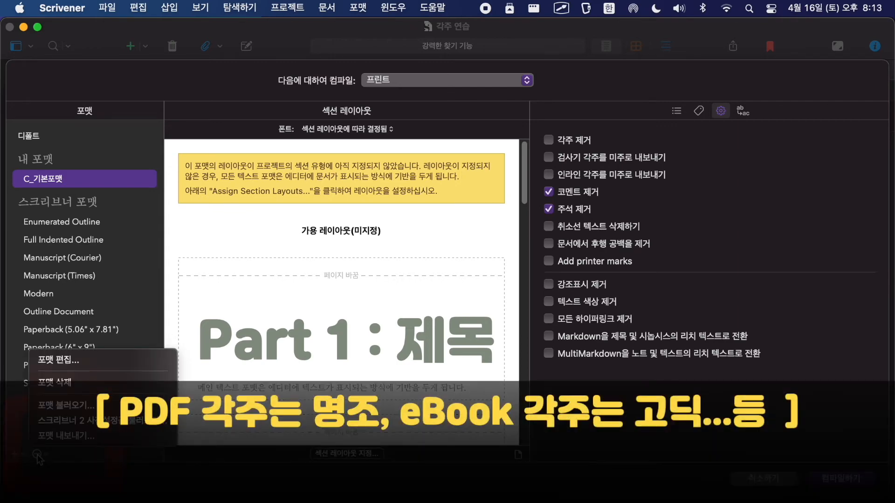
pyautogui.click(63, 361)
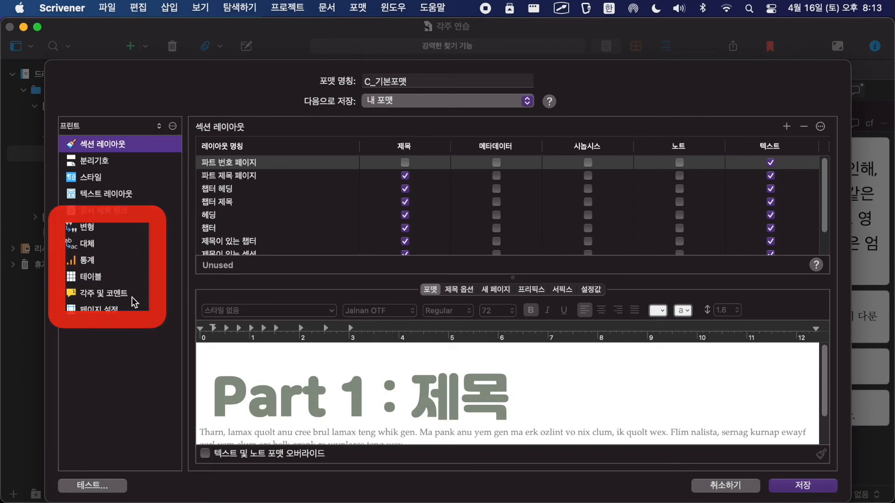
pyautogui.click(114, 294)
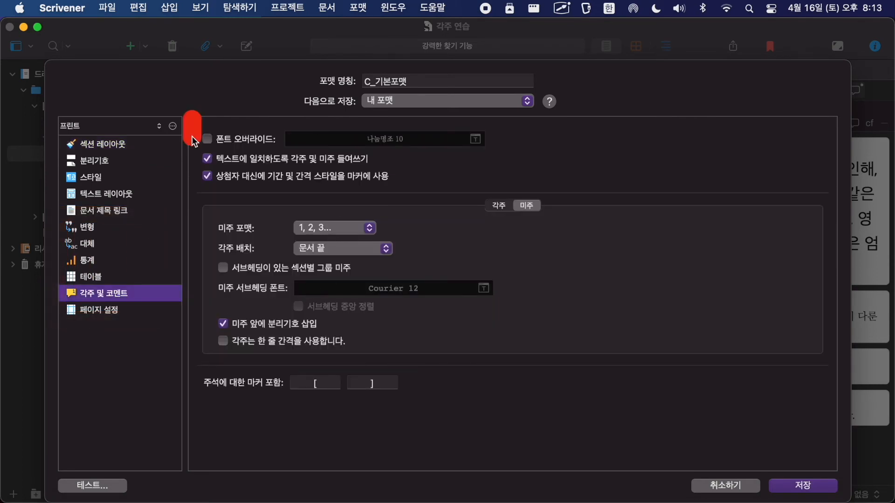
# Step: Turn on the footnote font override (폰트 오버라이드), set it to 나눔손글씨 붓 at size 12, and save the compile format
pyautogui.click(208, 139)
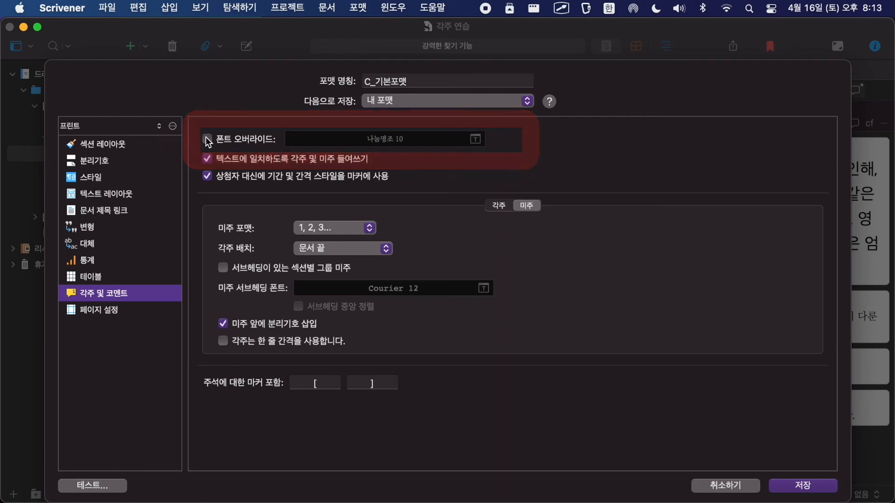
pyautogui.click(475, 139)
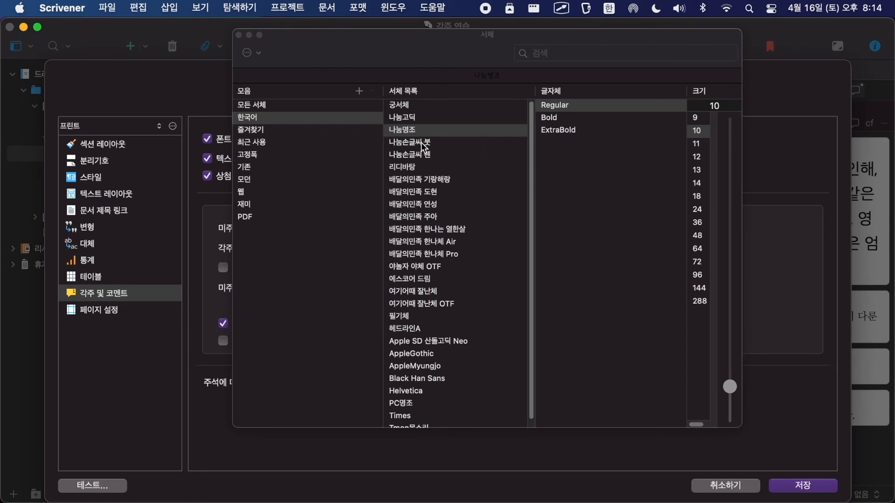
pyautogui.click(417, 143)
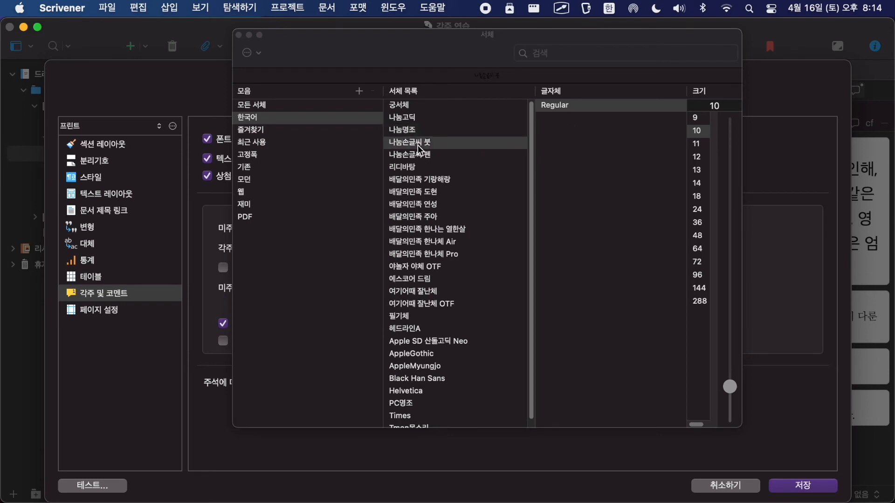
pyautogui.click(698, 159)
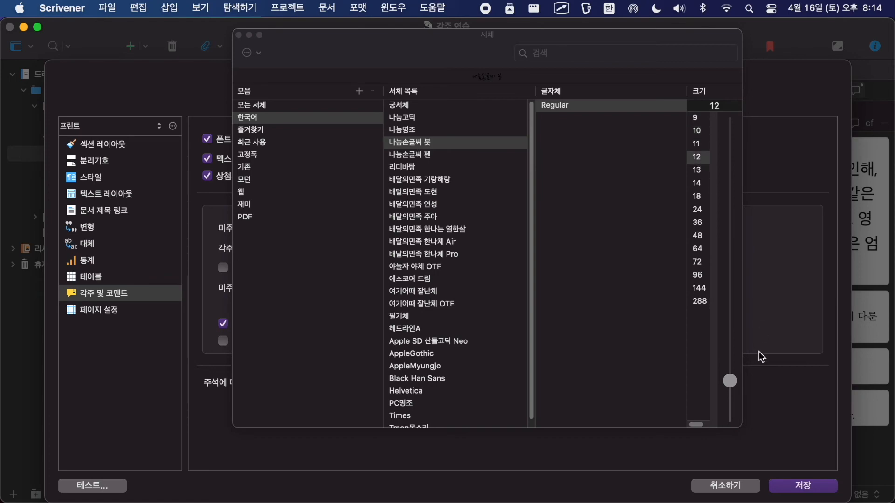
pyautogui.click(239, 35)
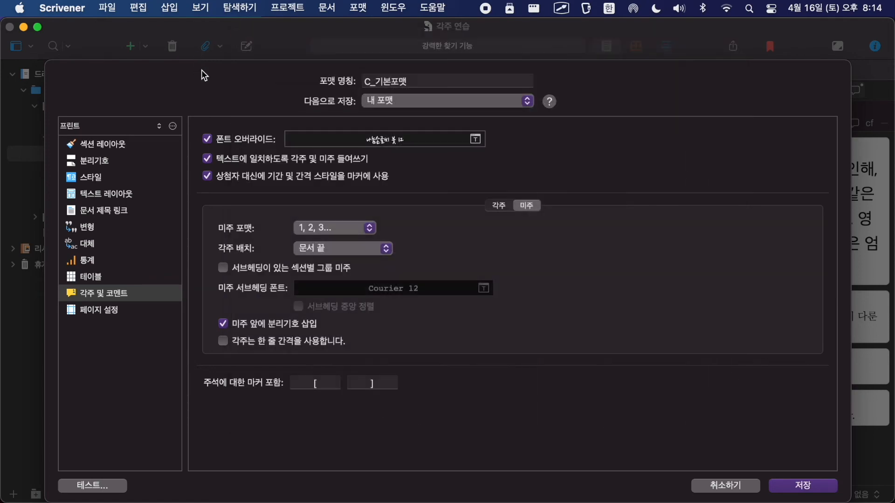
pyautogui.click(797, 480)
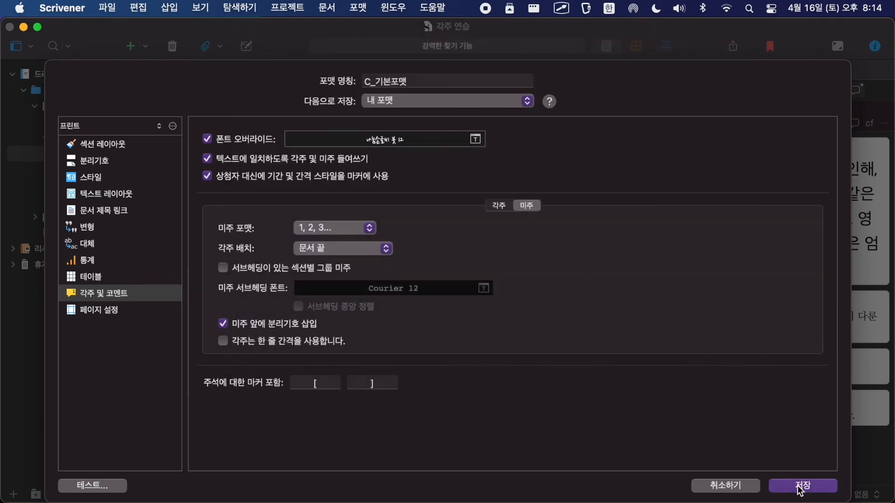
# Step: Compile the draft for print with the edited C_기본포맷 format, open the PDF in Preview and enlarge its window
pyautogui.click(850, 485)
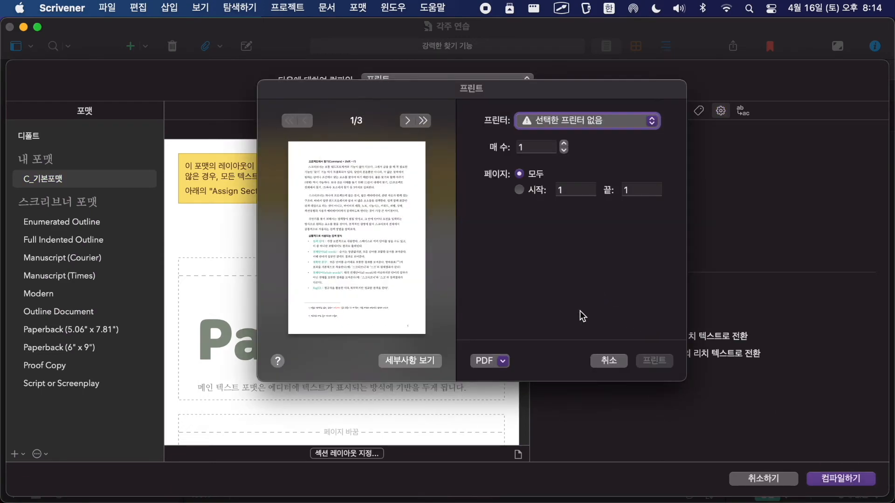
pyautogui.click(502, 361)
pyautogui.click(505, 375)
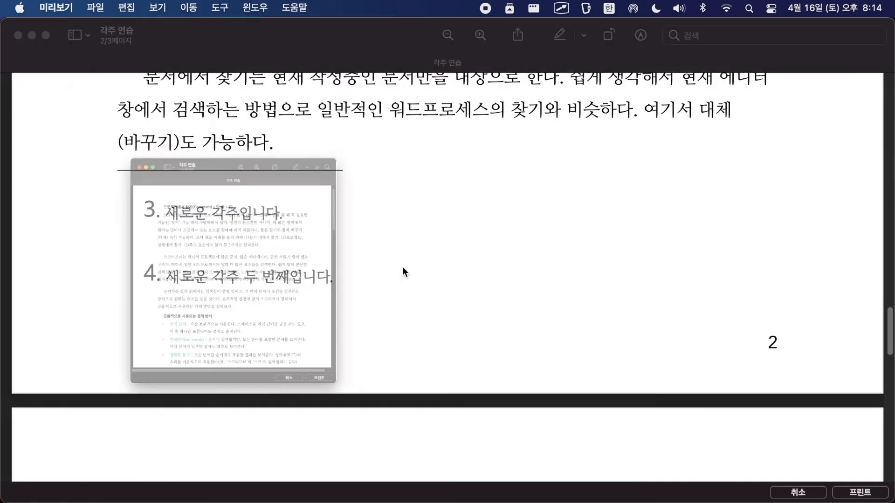
pyautogui.scroll(-3, 366, 249)
pyautogui.hotkey('ctrl', 'alt', 'Return')
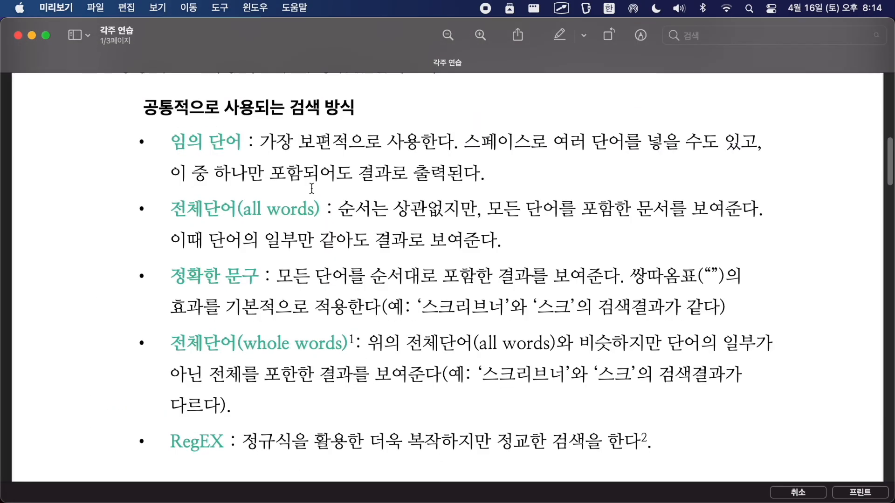
# Step: Examine the footnote fonts on pages 1 and 2 of the compiled PDF and where the body text breaks between pages
pyautogui.scroll(-10, 311, 188)
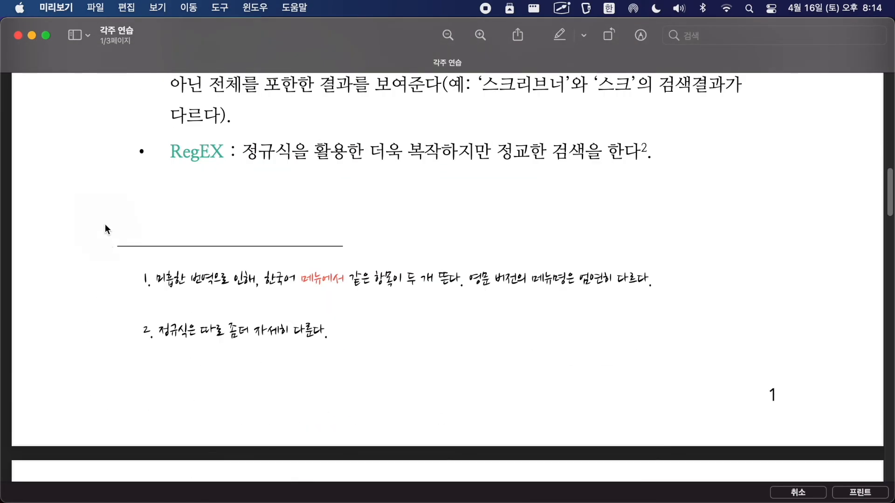
pyautogui.scroll(-5, 549, 322)
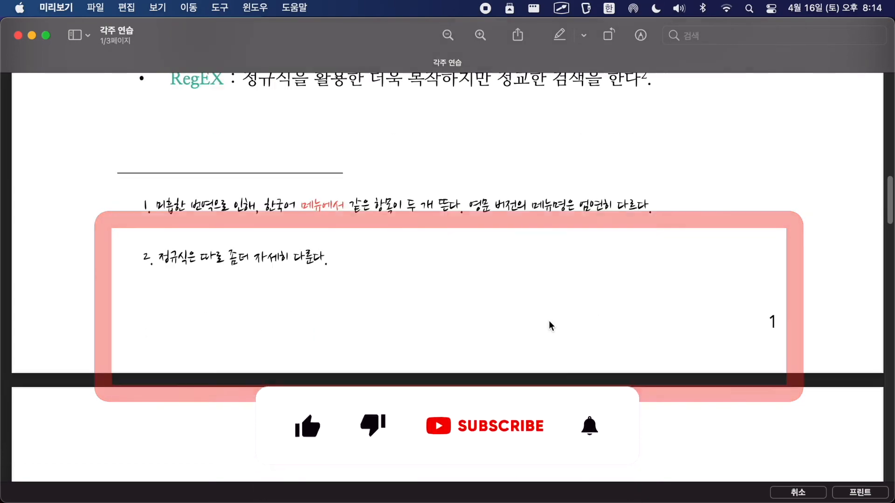
pyautogui.scroll(-18, 549, 325)
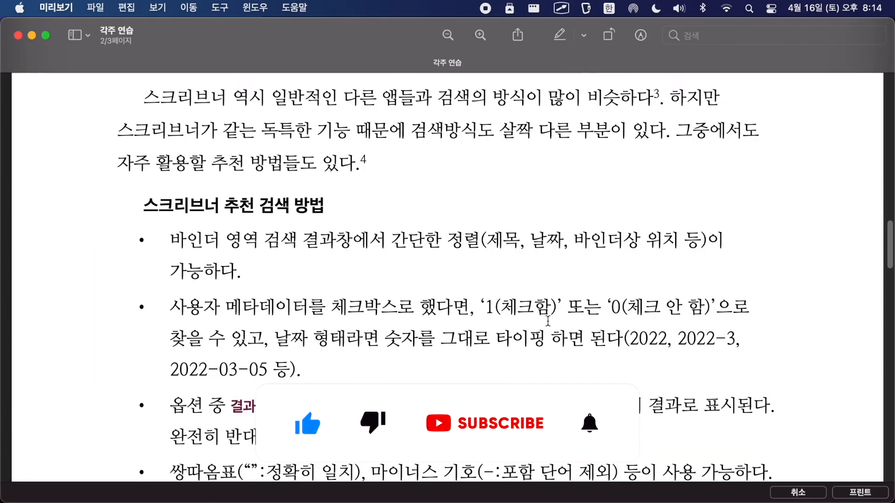
pyautogui.scroll(-15, 548, 321)
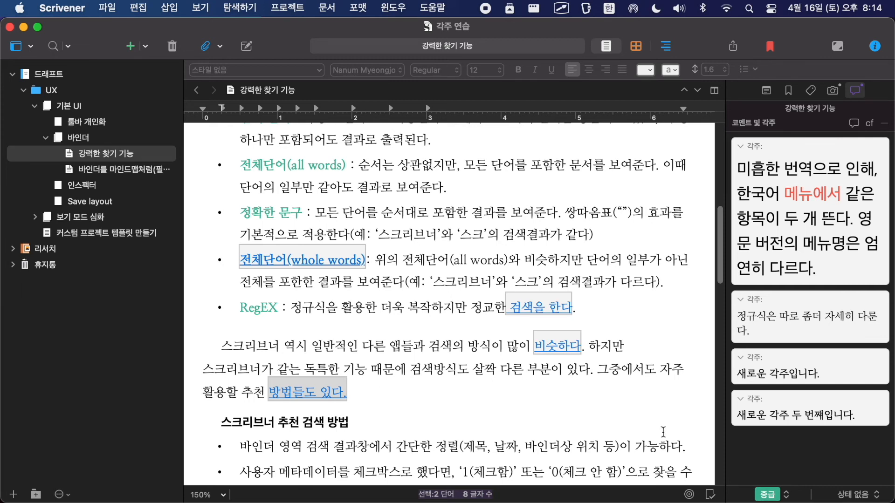
pyautogui.scroll(-10, 643, 415)
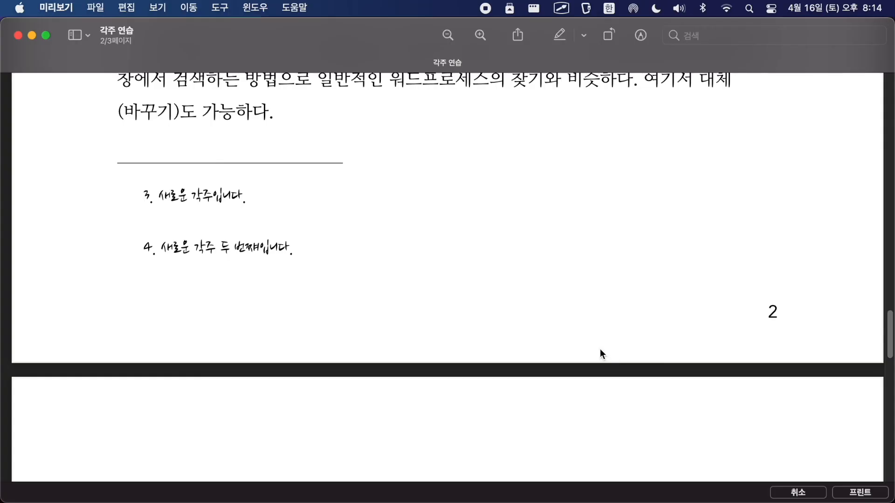
pyautogui.scroll(5, 340, 290)
pyautogui.moveTo(78, 279); pyautogui.dragTo(449, 410)
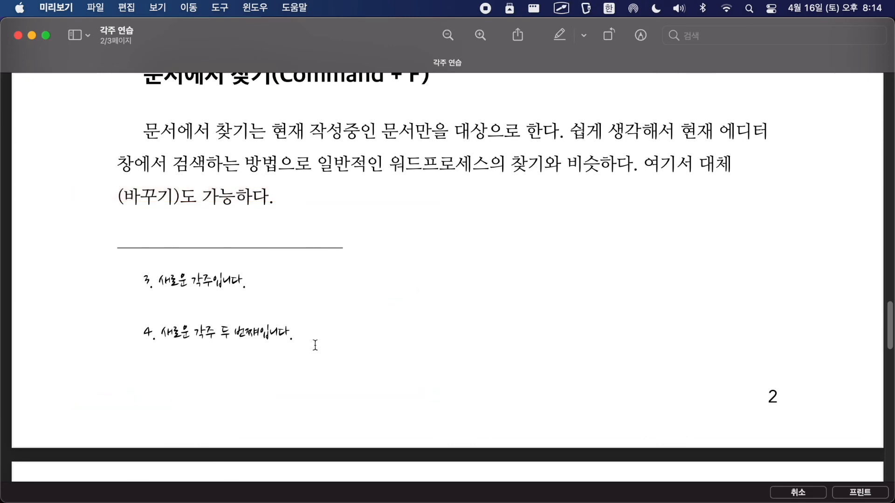
pyautogui.scroll(10, 498, 355)
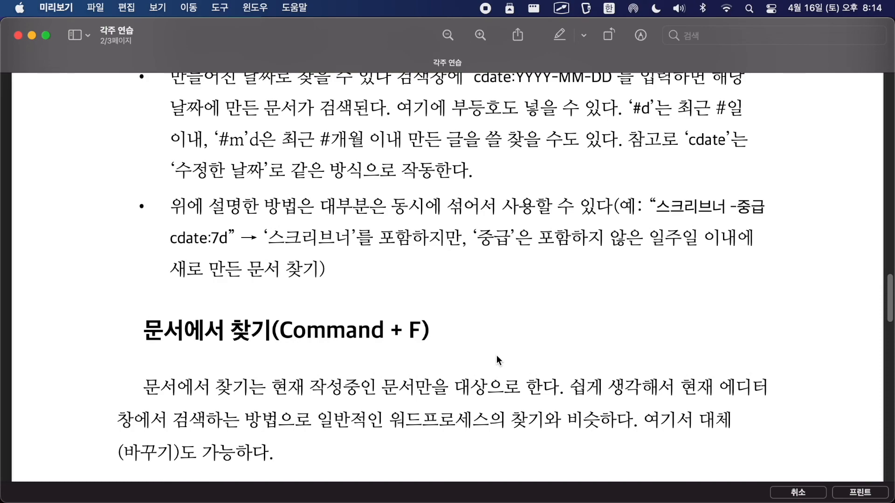
pyautogui.scroll(12, 496, 355)
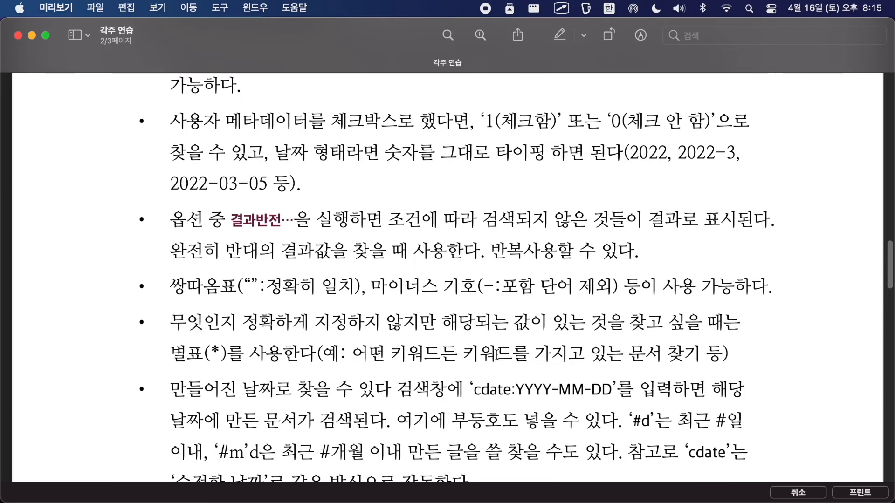
pyautogui.scroll(7, 497, 355)
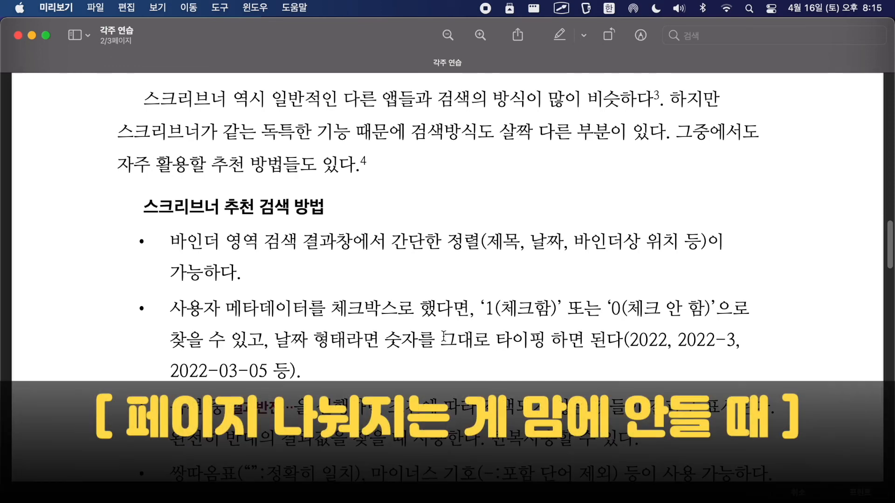
# Step: Return to Scrivener, set inspector footnotes to export as endnotes (검사기 각주를 미주로 내보내기), and compile the draft to a PDF in Preview
pyautogui.press('super+Tab')
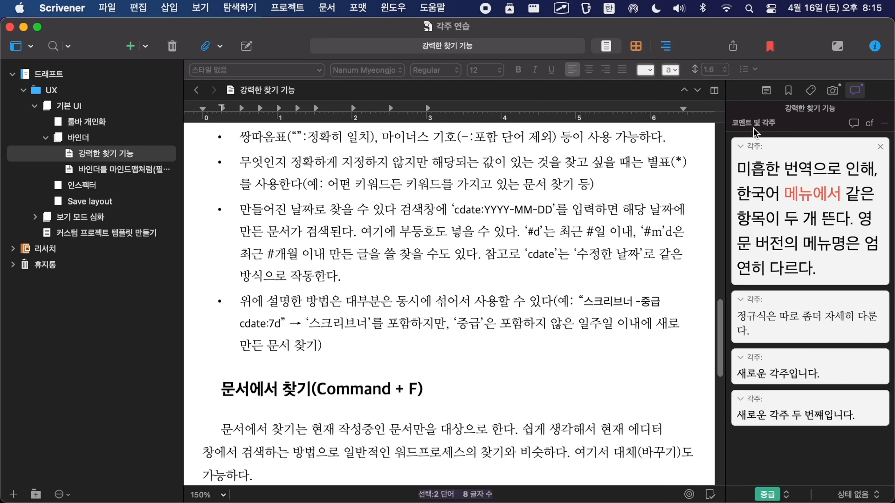
pyautogui.click(733, 46)
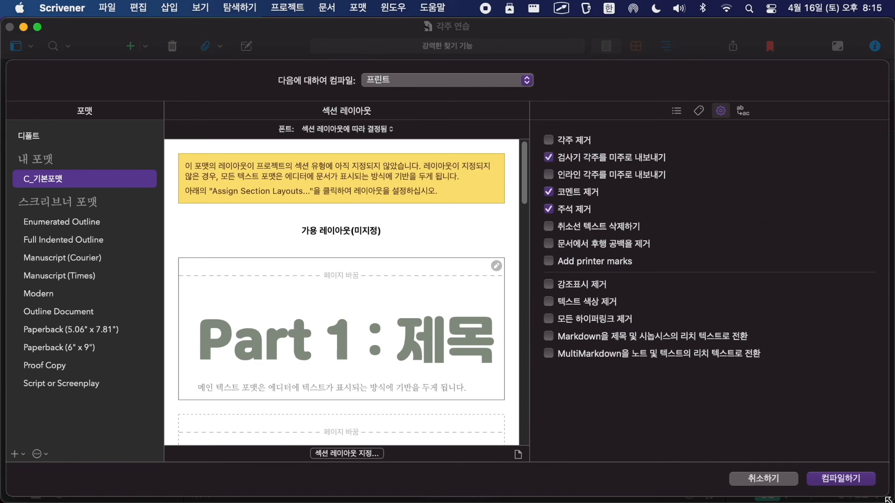
pyautogui.click(846, 480)
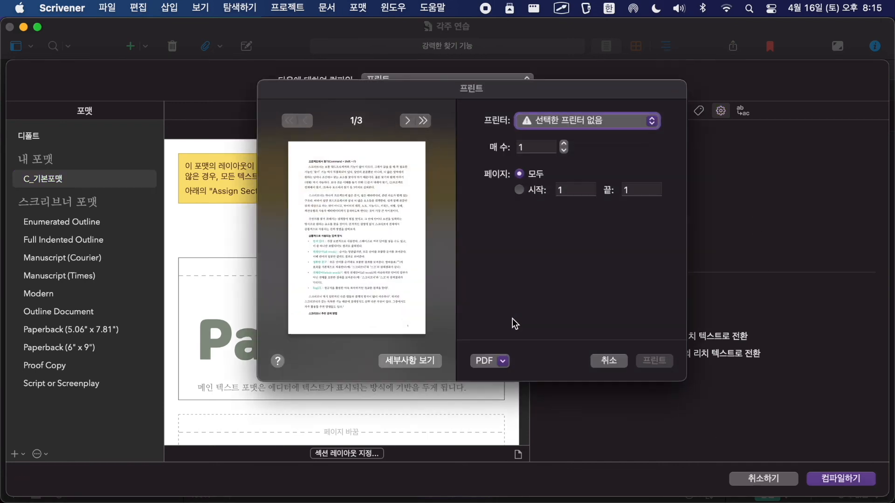
pyautogui.click(489, 360)
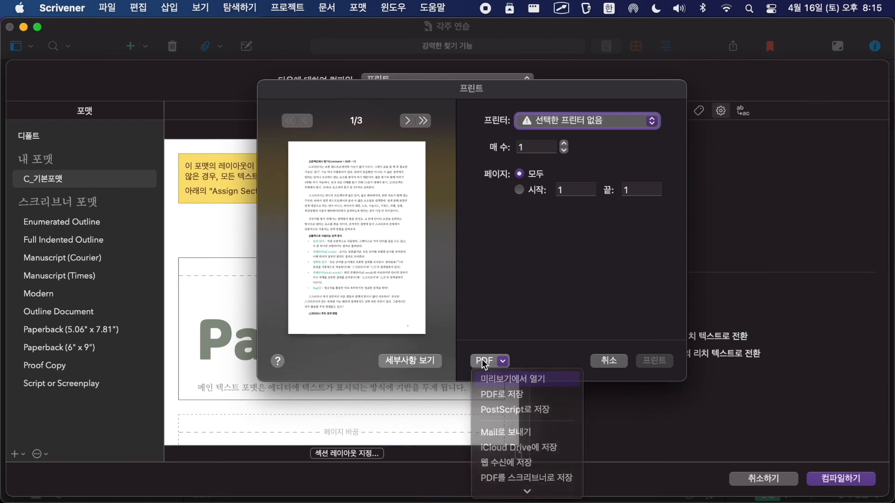
pyautogui.click(503, 373)
# Step: Examine the page break after page 1 and the endnotes at the end of the new PDF
pyautogui.scroll(-5, 288, 209)
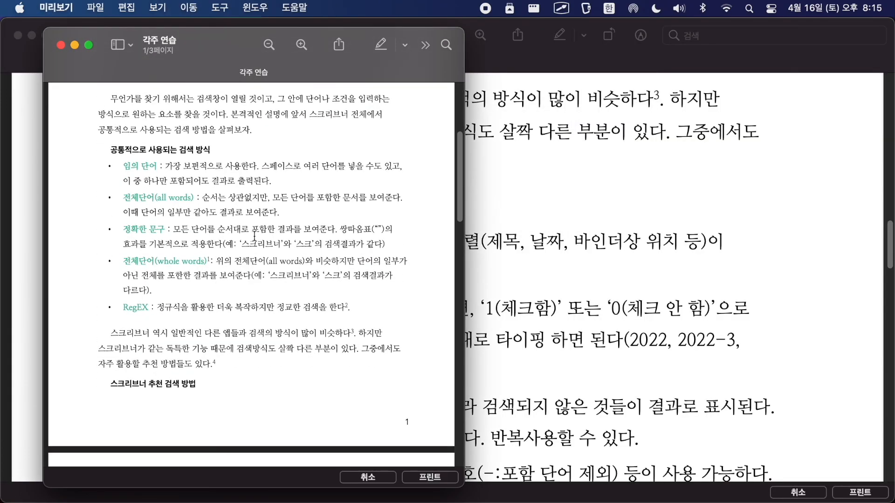
pyautogui.scroll(-15, 406, 415)
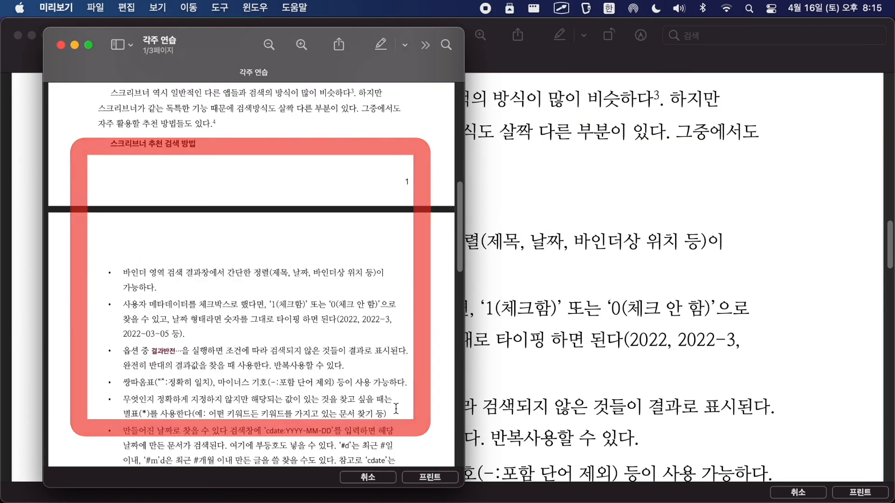
pyautogui.scroll(-15, 390, 405)
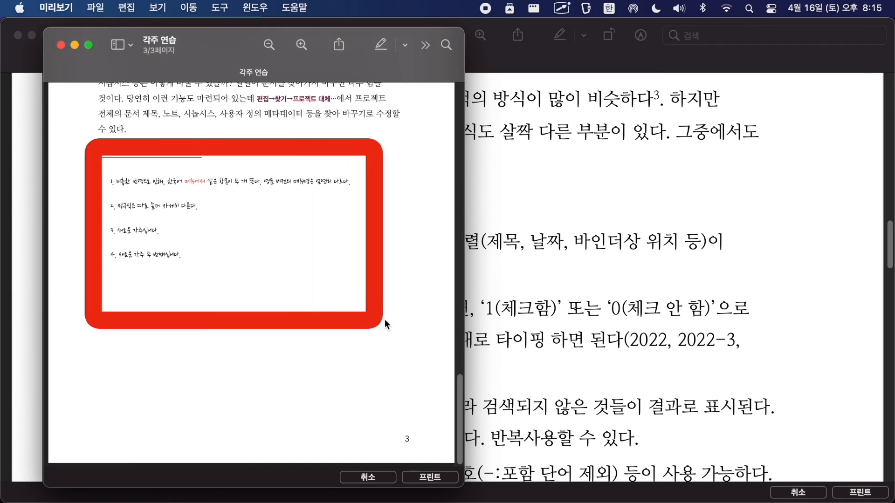
pyautogui.scroll(3, 269, 303)
pyautogui.scroll(3, 268, 301)
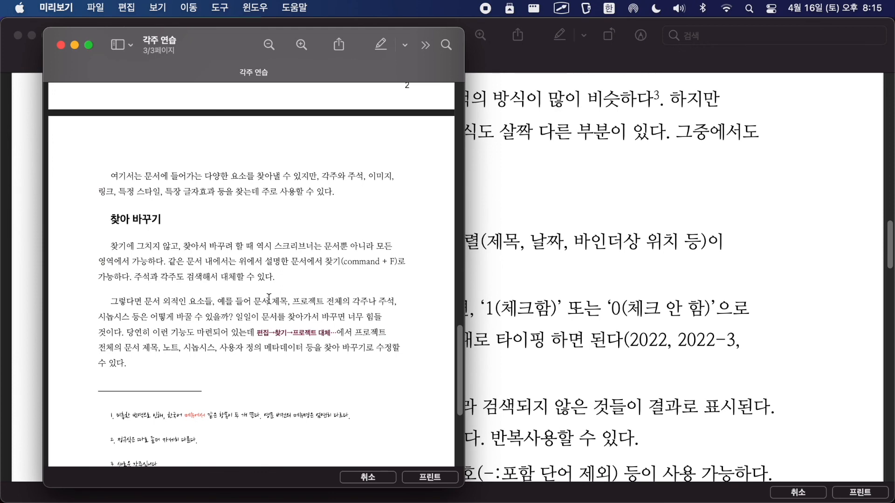
pyautogui.scroll(-5, 269, 297)
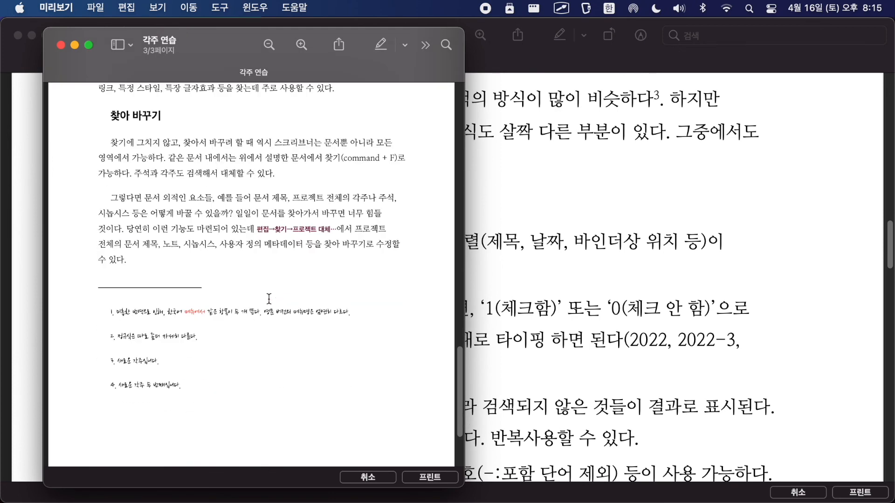